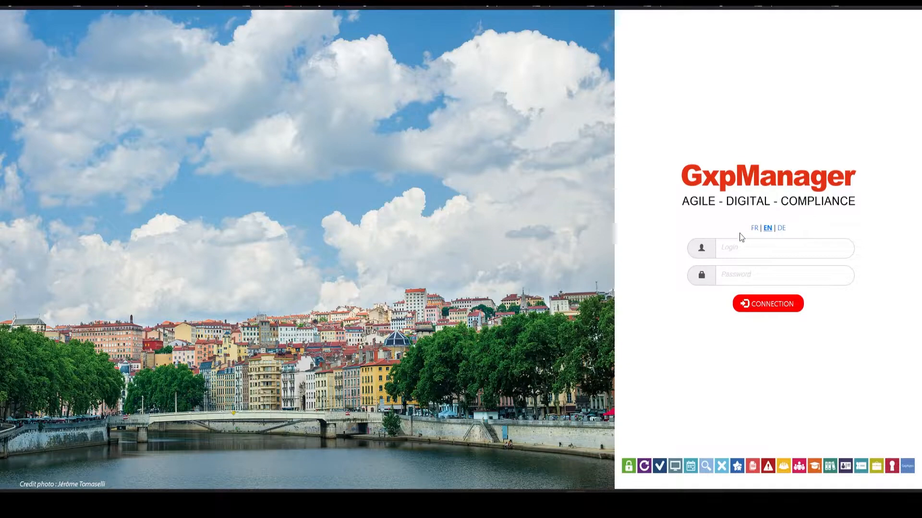
# - Log in with the account login and password, and open application DEMO_QMS4SME under the DEMO alias
pyautogui.click(768, 248)
pyautogui.write('gxp')
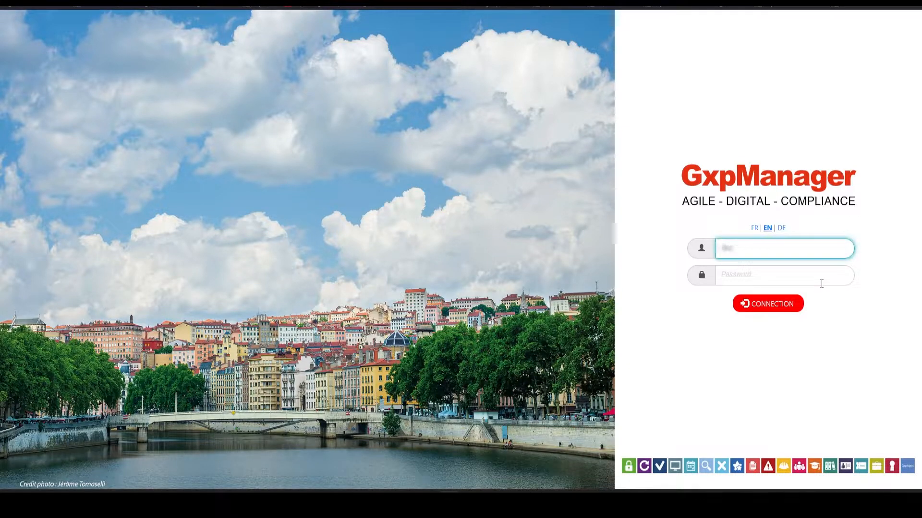
pyautogui.write('•••••')
pyautogui.press('Tab')
pyautogui.write('••••••••••')
pyautogui.press('Return')
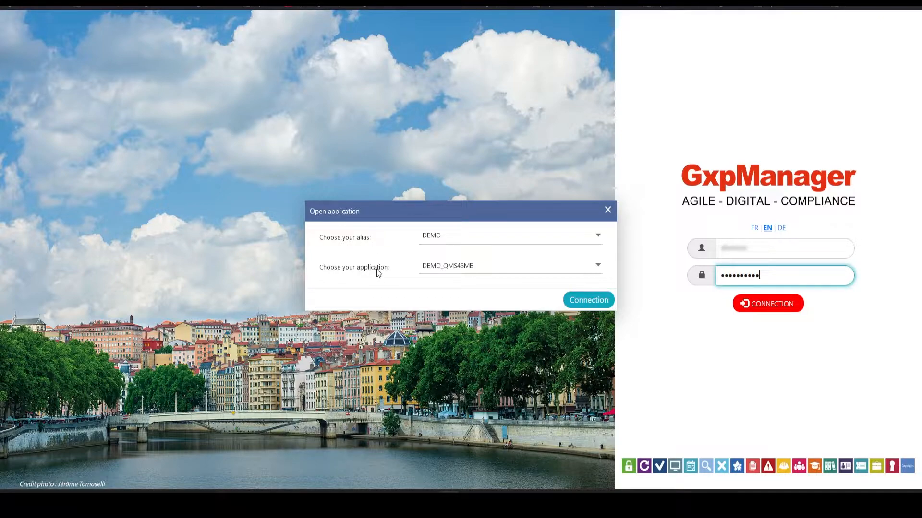
pyautogui.click(594, 301)
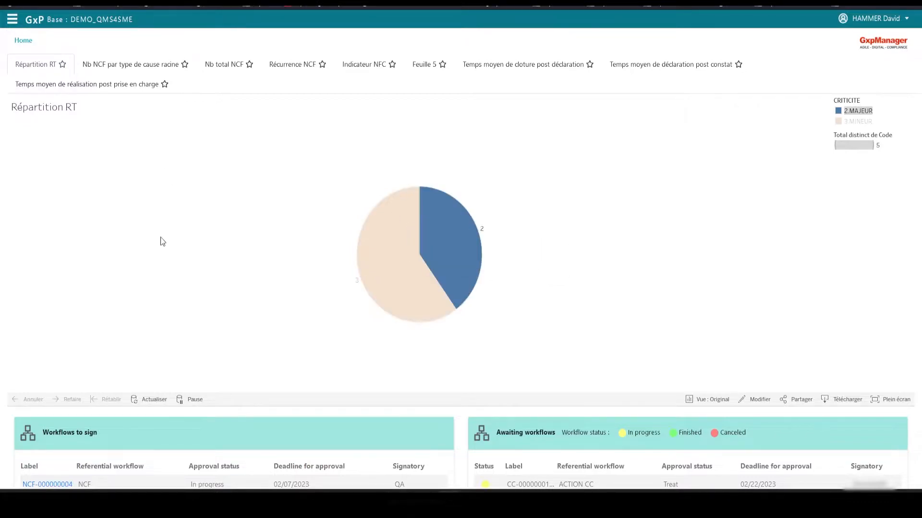
# - Review the workflows to sign and the awaiting workflows on the home dashboard
pyautogui.scroll(-2, 160, 237)
pyautogui.scroll(-2, 160, 237)
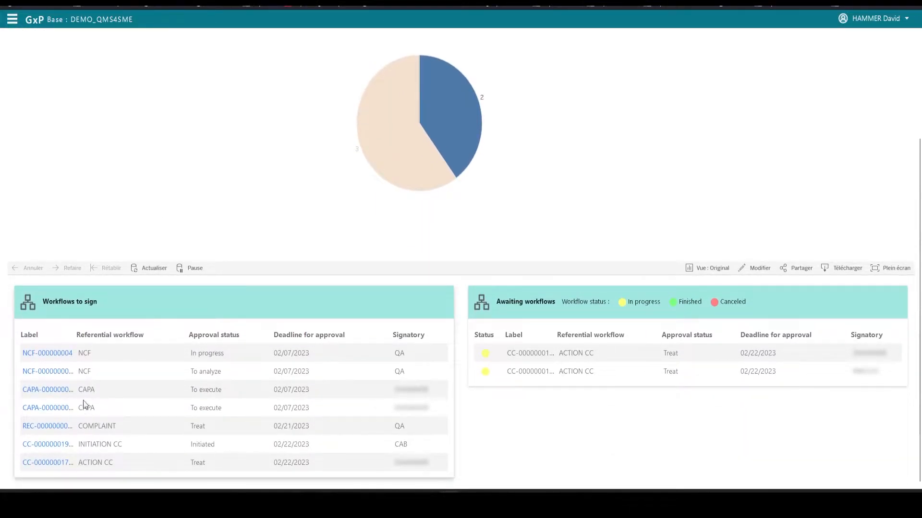
pyautogui.scroll(3, 226, 214)
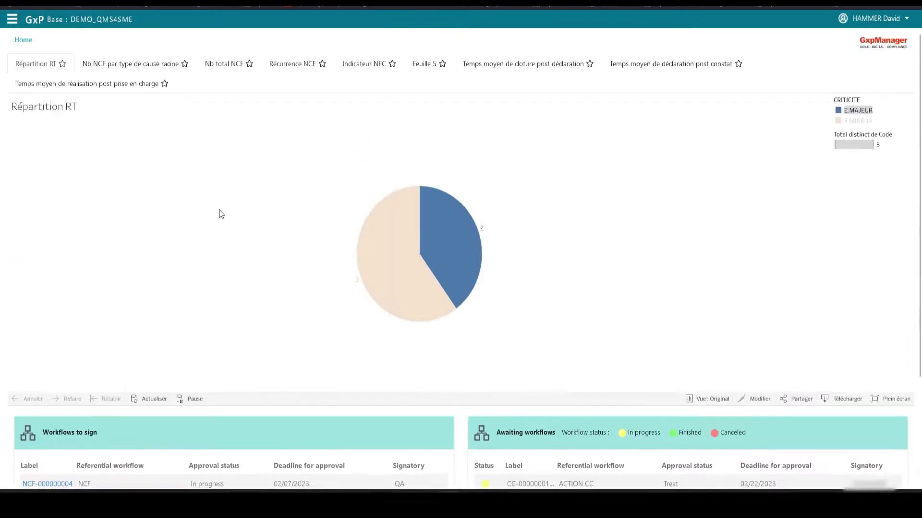
# - Expand the Quality Management System, Training, Document Management, Documents, Resource Management and Staff Member branches of the project navigation
pyautogui.click(13, 24)
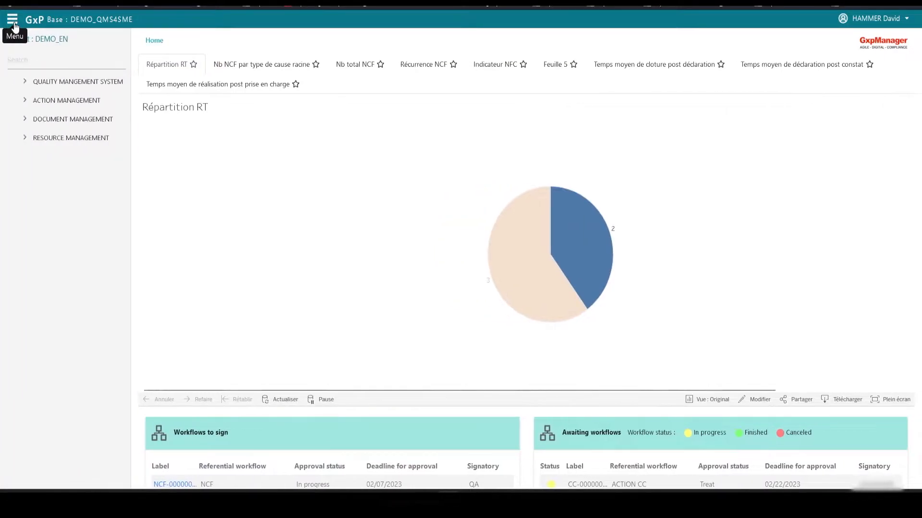
pyautogui.click(26, 83)
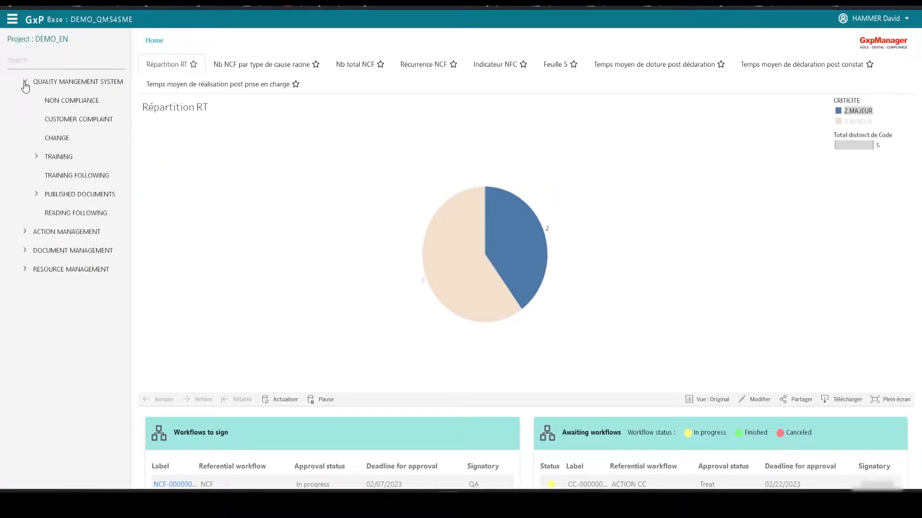
pyautogui.click(36, 157)
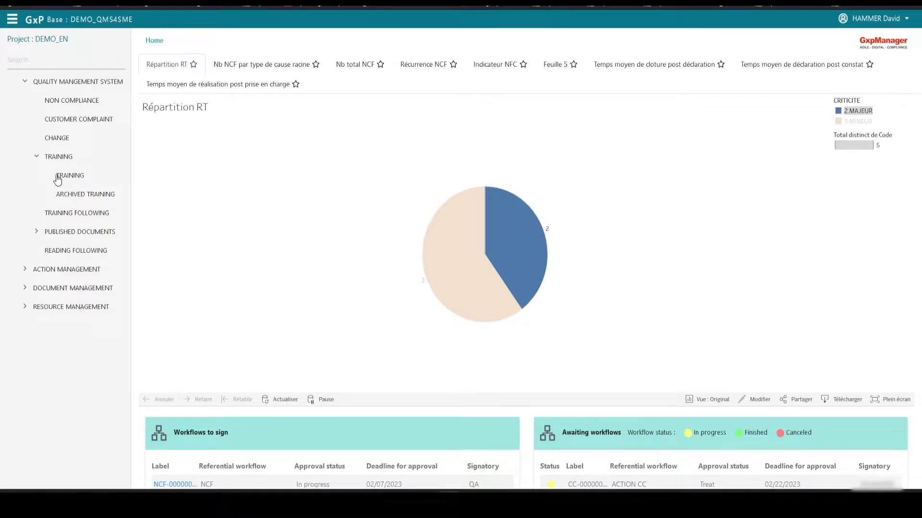
pyautogui.click(24, 288)
pyautogui.click(36, 306)
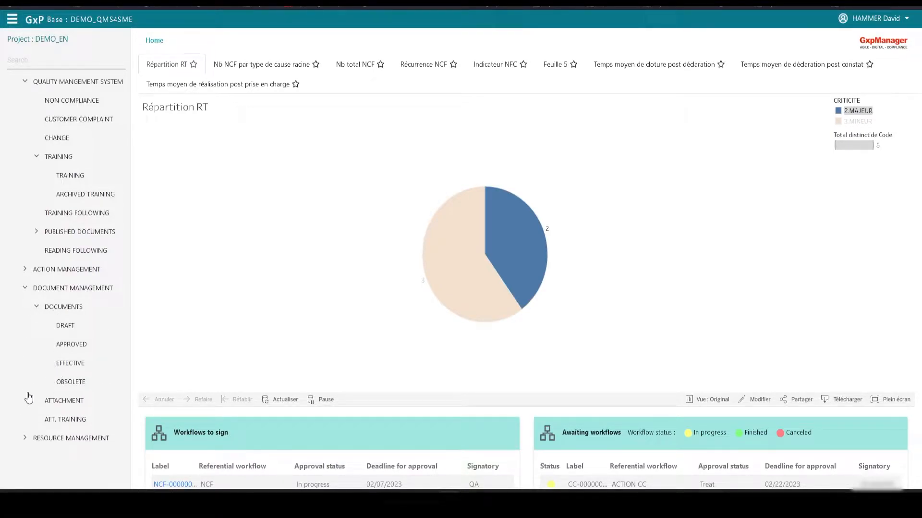
pyautogui.click(24, 438)
pyautogui.scroll(-1, 29, 444)
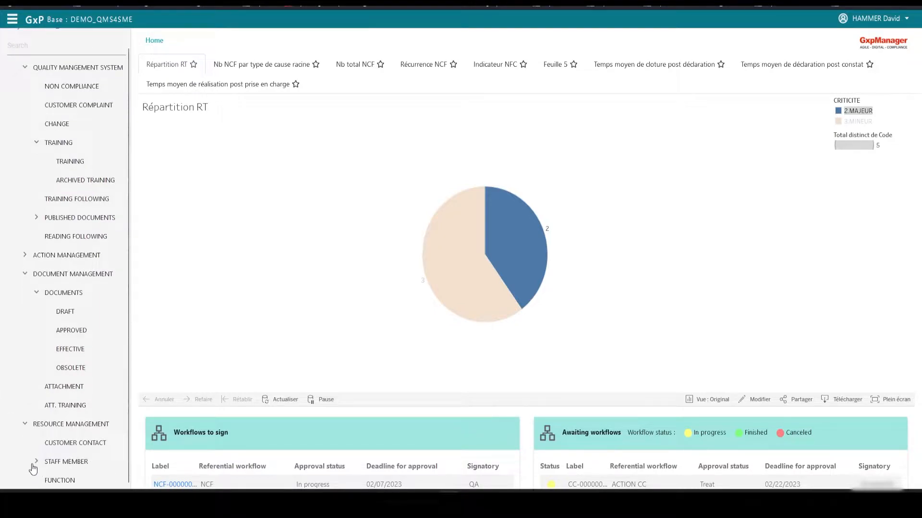
pyautogui.click(35, 462)
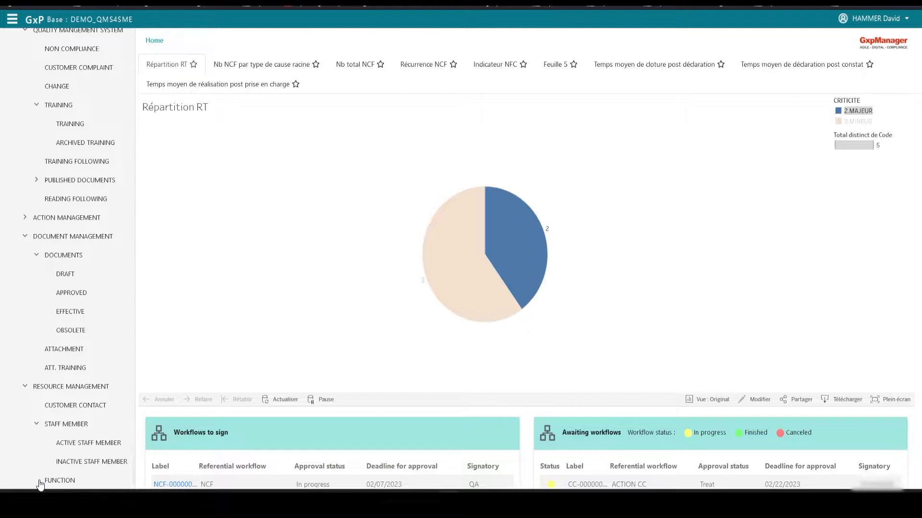
# - Create a record with the code "GxpManager dev" in the FUNCTION table under Resource Management
pyautogui.click(78, 482)
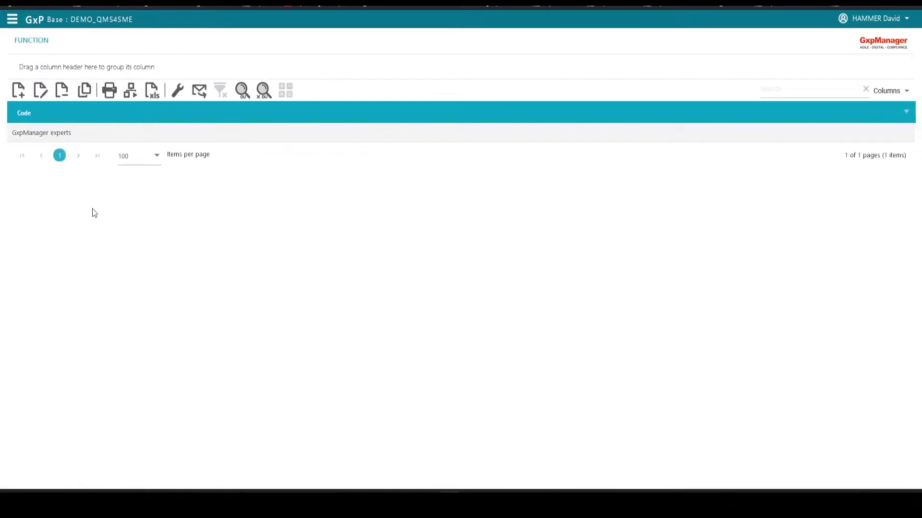
pyautogui.click(18, 91)
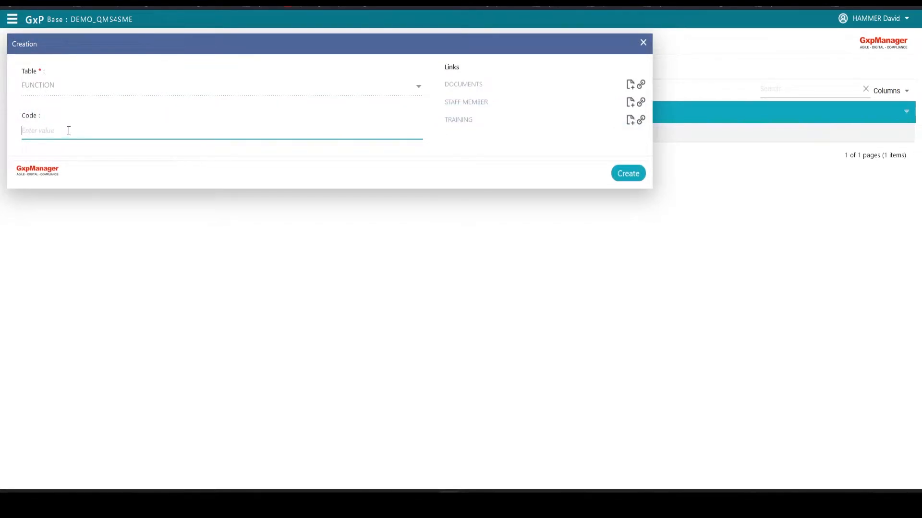
pyautogui.write('GxpManager dev')
pyautogui.click(637, 173)
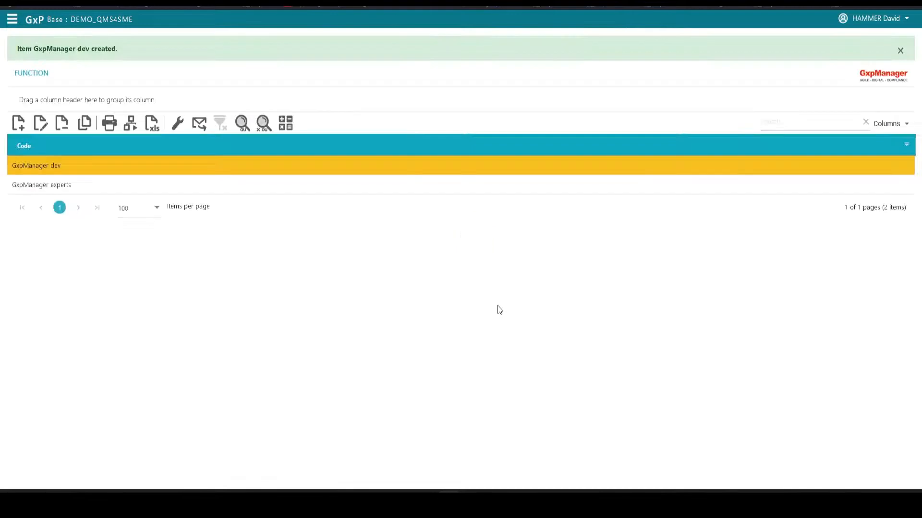
# - Start a new record in the TRAINING table with code ALGORYTHM_V1 and version 1
pyautogui.click(12, 19)
pyautogui.click(70, 123)
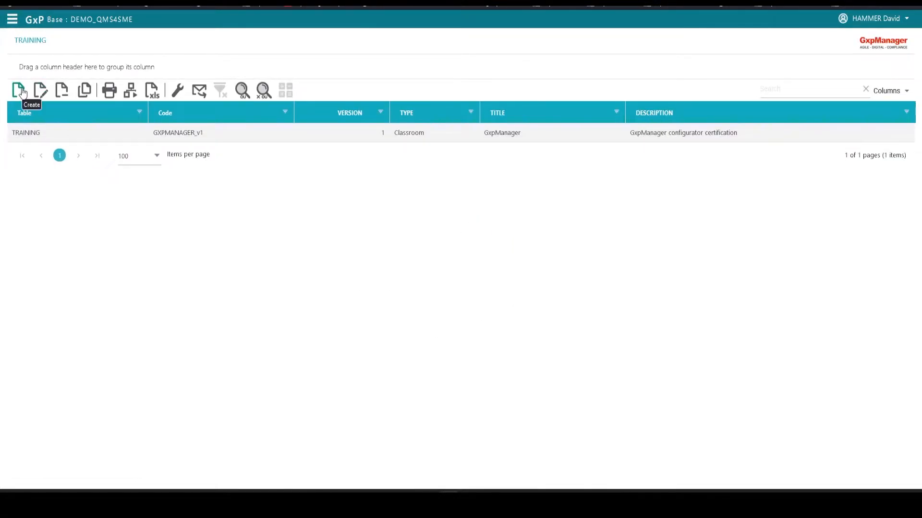
pyautogui.click(21, 91)
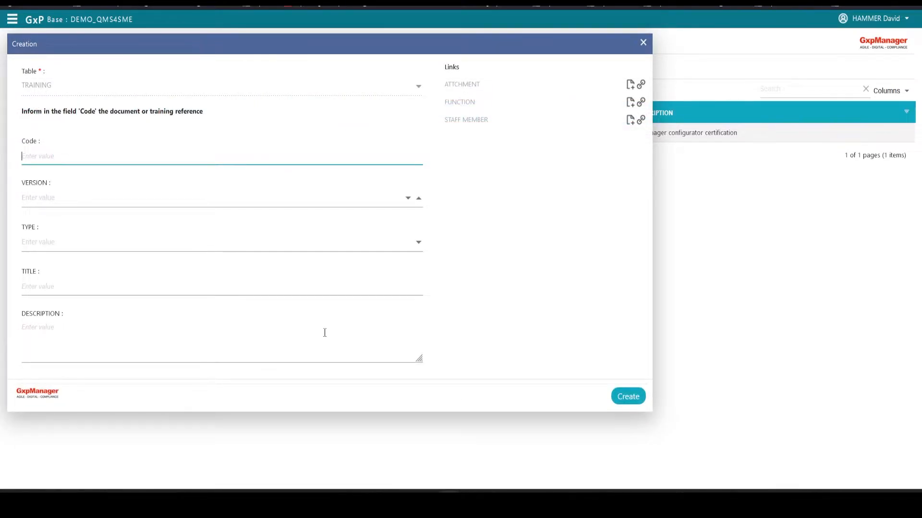
pyautogui.write('ALGORYTHM ')
pyautogui.write('V1')
pyautogui.click(62, 196)
pyautogui.write('1')
# - Set the training's type to Classroom, title to "Algorythm" and description to "Delphy code organization & structuration"
pyautogui.click(37, 245)
pyautogui.write('Classroom')
pyautogui.click(55, 267)
pyautogui.click(61, 289)
pyautogui.write('Algorythm')
pyautogui.click(62, 333)
pyautogui.write('Delphy code organization & structuration')
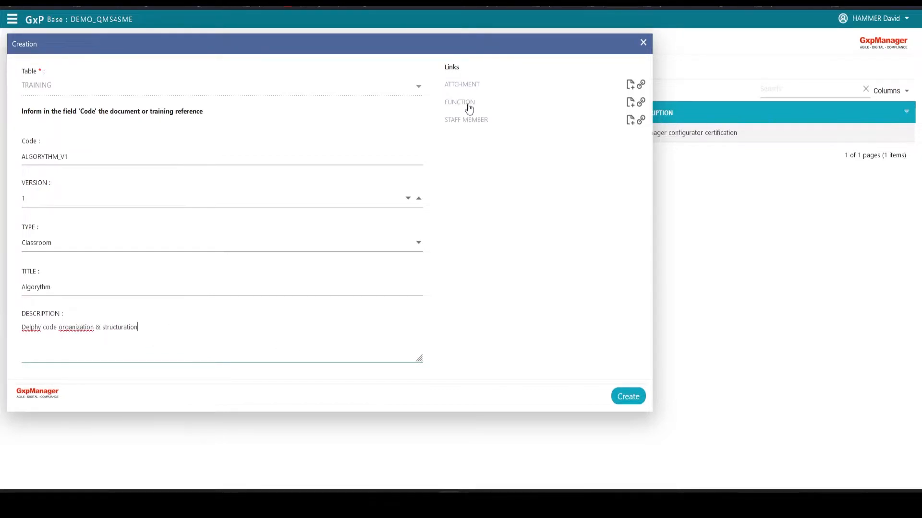
# - Link the GxpManager dev function to the new training
pyautogui.click(641, 102)
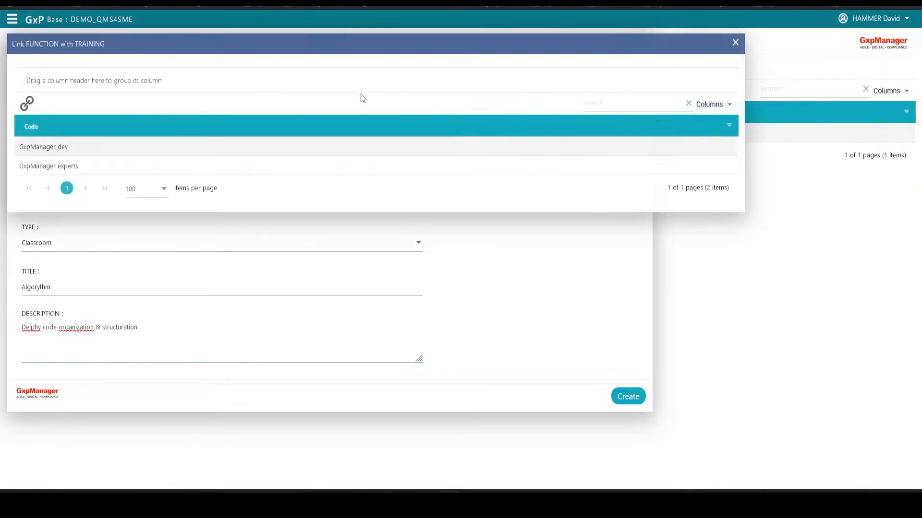
pyautogui.click(73, 148)
pyautogui.click(27, 103)
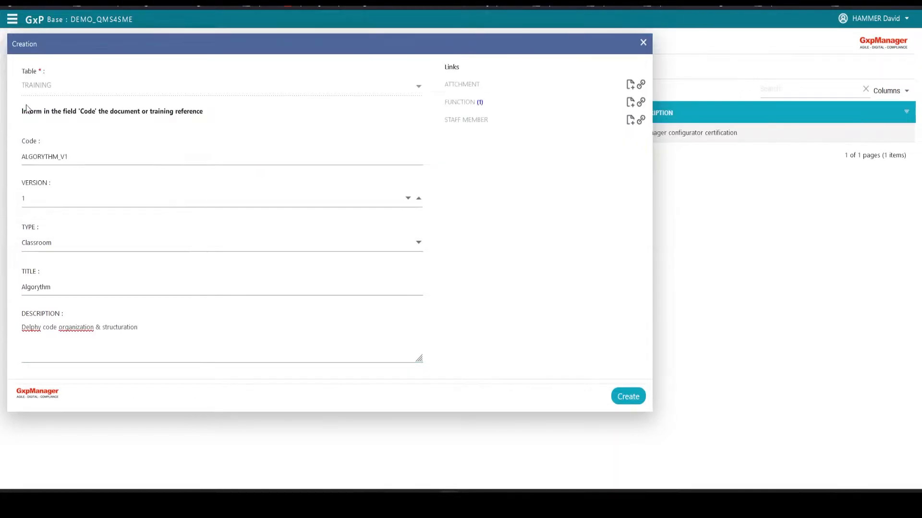
# - View the attachment creation form, close it without adding a file, and create the ALGORYTHM_V1 training
pyautogui.click(630, 85)
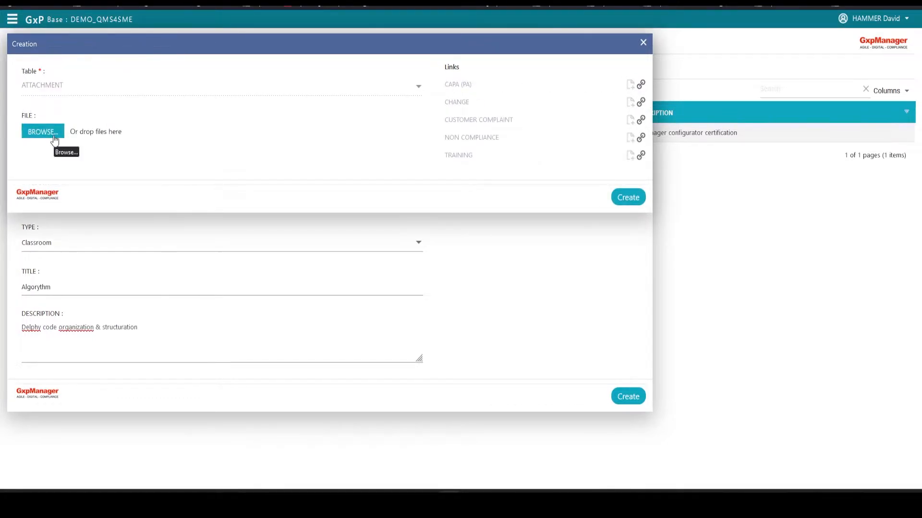
pyautogui.click(643, 42)
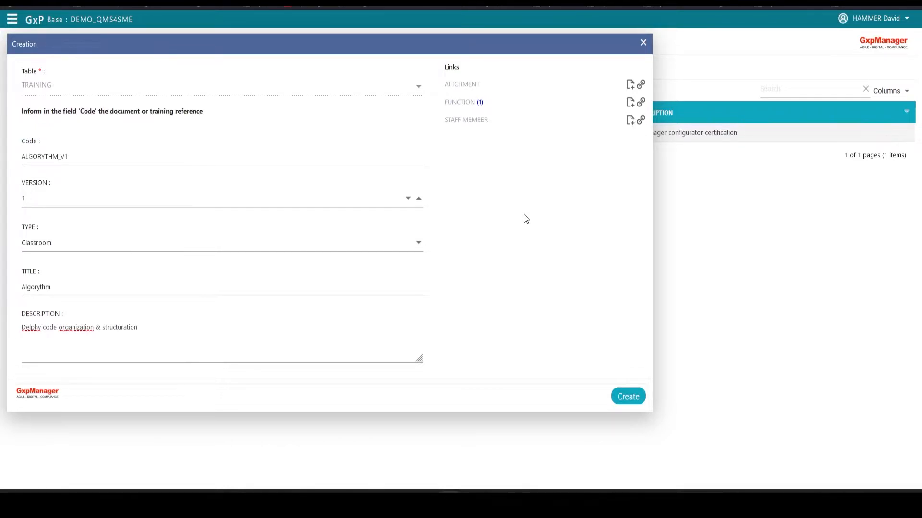
pyautogui.click(627, 396)
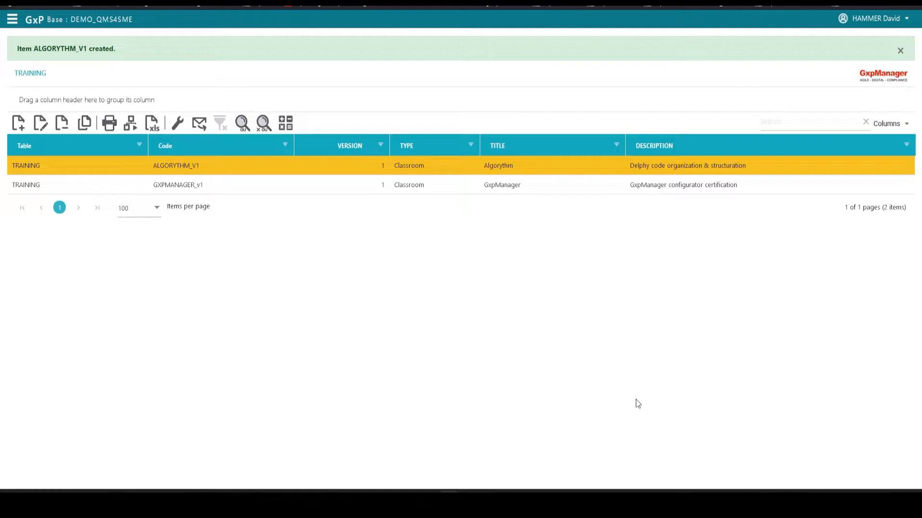
# - Start a new active staff member record and fill in the person's code, owner, first name and last name
pyautogui.click(13, 22)
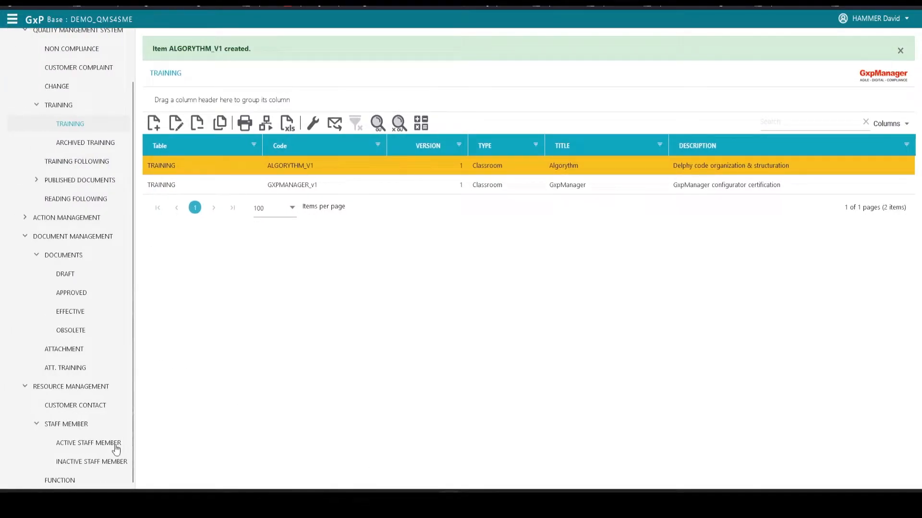
pyautogui.click(109, 445)
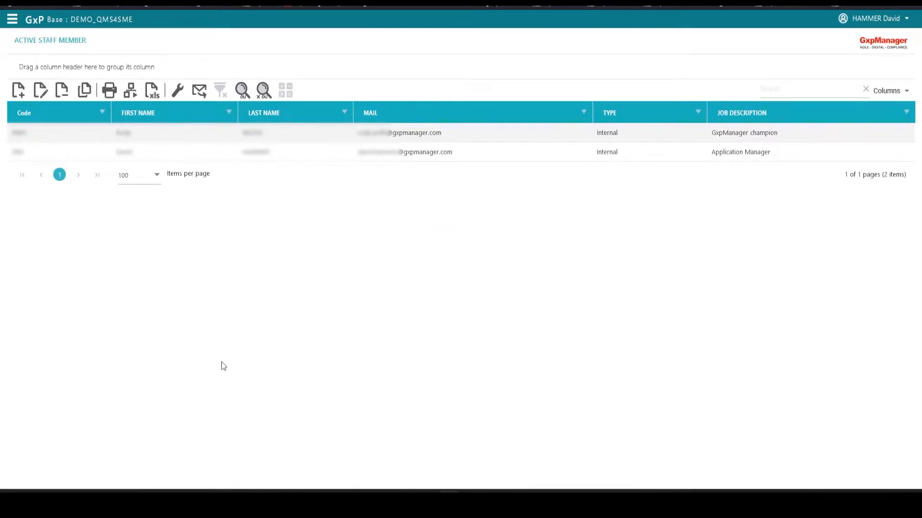
pyautogui.click(19, 92)
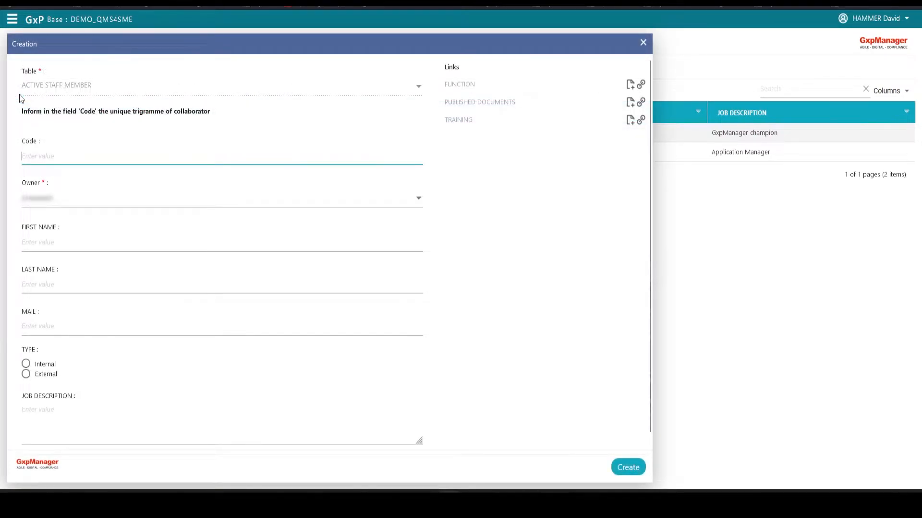
pyautogui.write('ad')
pyautogui.click(418, 198)
pyautogui.click(117, 255)
pyautogui.click(63, 242)
pyautogui.write('asdf')
pyautogui.press('Tab')
pyautogui.write('Guichenart')
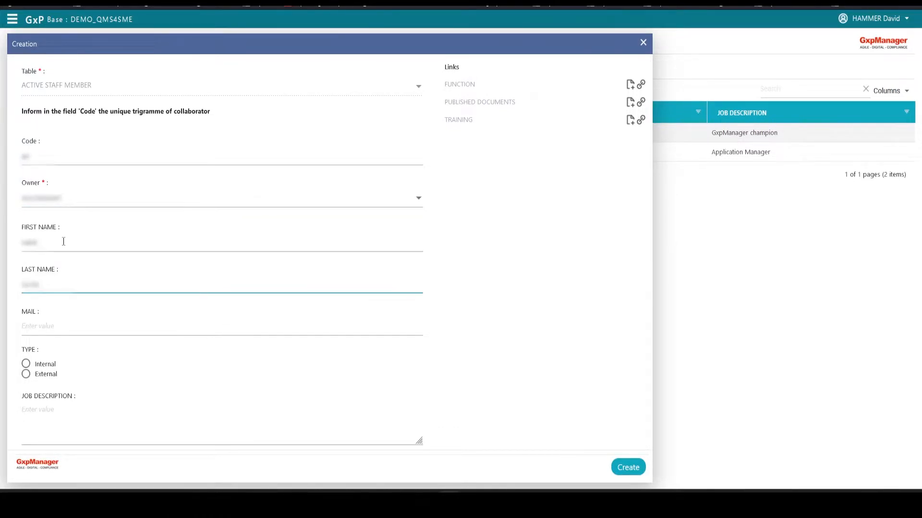
# - Enter the staff member's e-mail, set the type to Internal and the job description to "R&D team member"
pyautogui.click(46, 330)
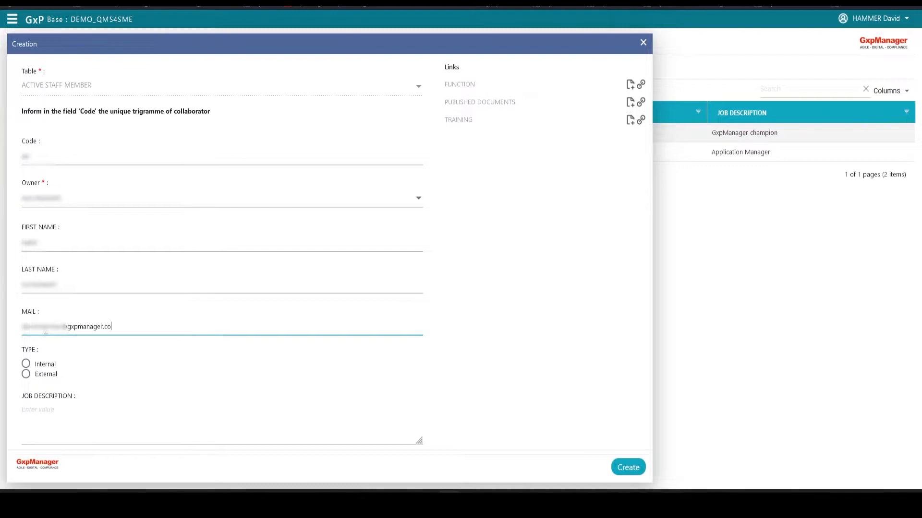
pyautogui.click(26, 364)
pyautogui.click(53, 414)
pyautogui.write('R&D team member')
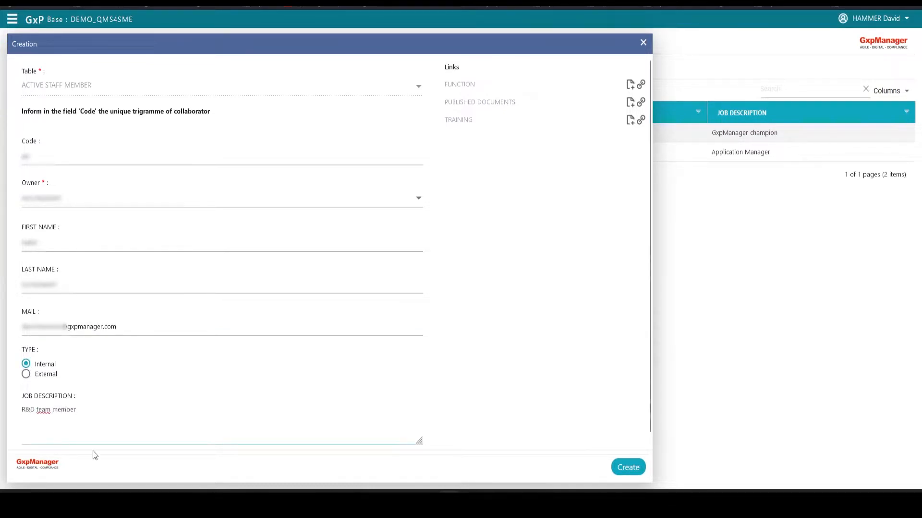
# - Link the GxpManager dev function to the staff member and create the record
pyautogui.click(641, 84)
pyautogui.click(78, 150)
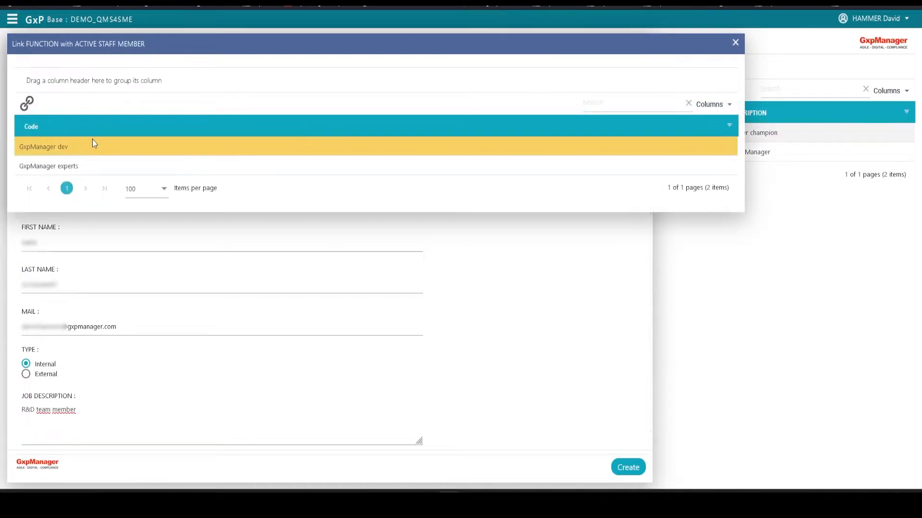
pyautogui.click(27, 104)
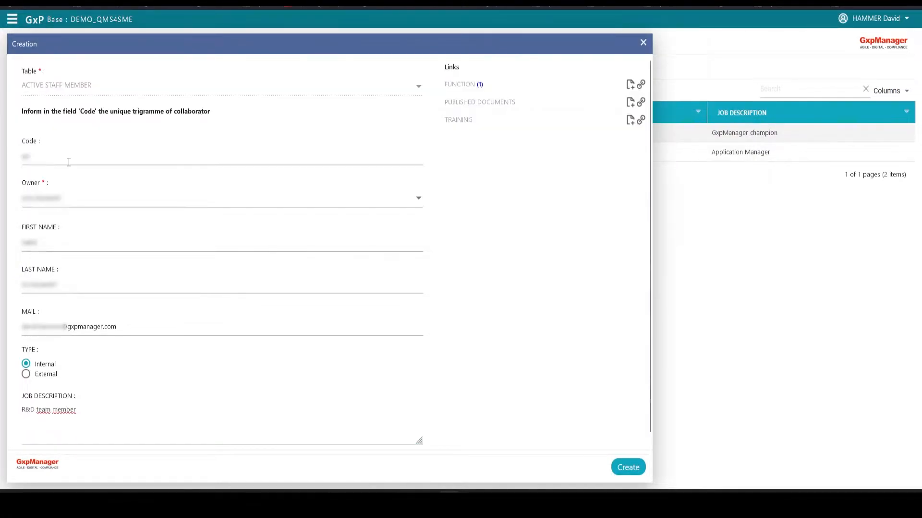
pyautogui.click(628, 467)
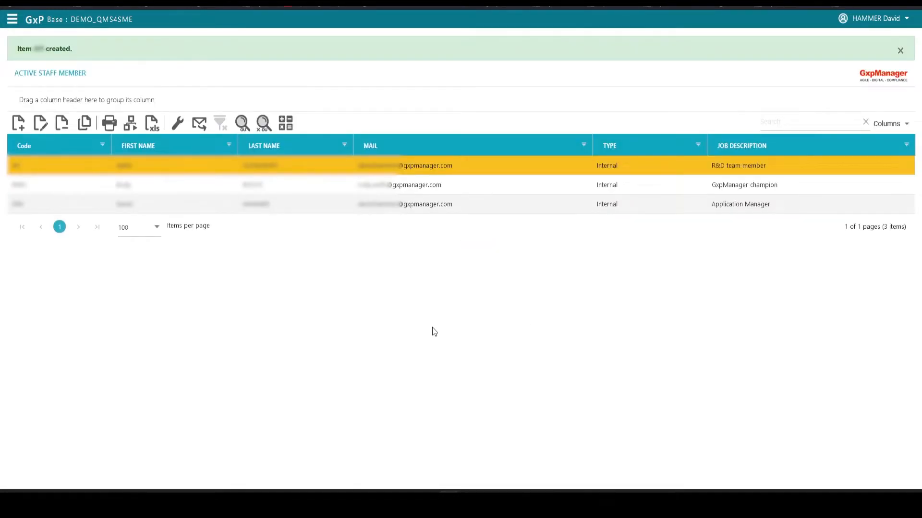
# - Check the trainings linked to the new staff member, and close the record
pyautogui.click(472, 123)
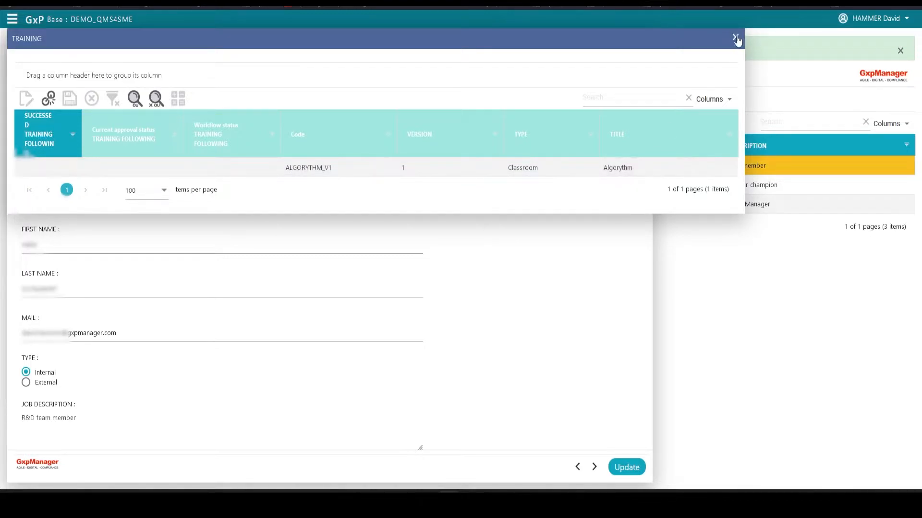
pyautogui.click(735, 38)
pyautogui.click(643, 44)
# - Open the ALGORYTHM_V1 training record and examine its linked staff members
pyautogui.click(12, 19)
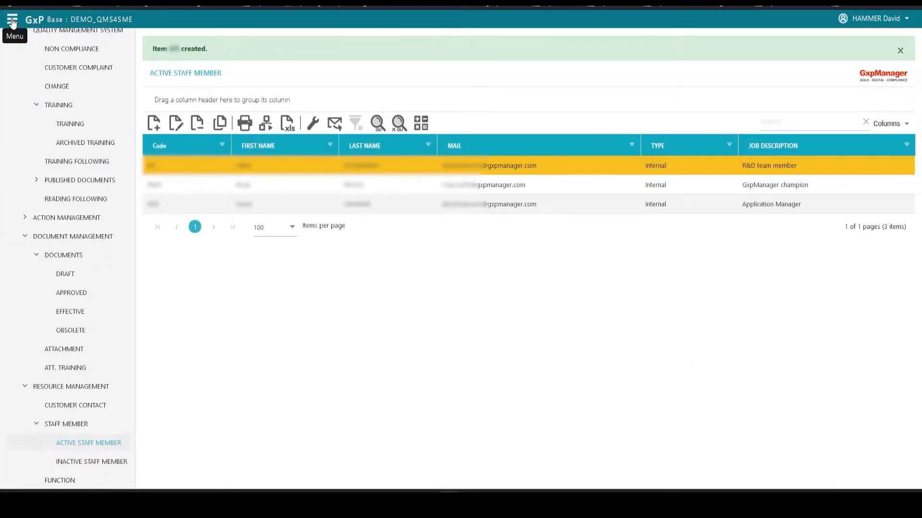
pyautogui.click(72, 123)
pyautogui.click(41, 90)
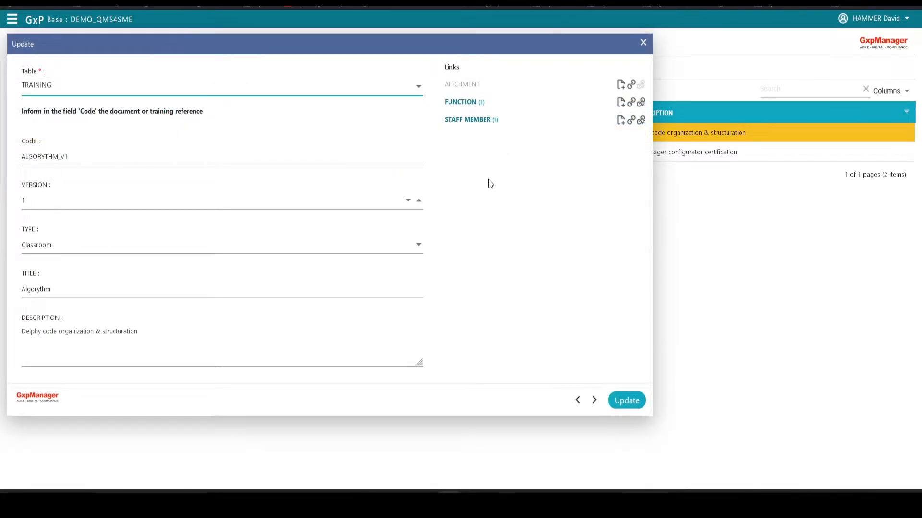
pyautogui.click(471, 120)
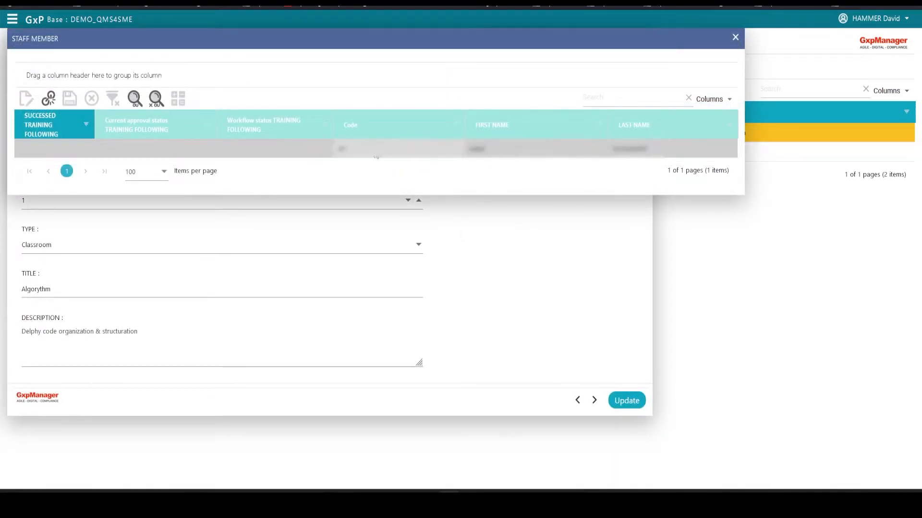
# - Close the linked staff members and the training record, and open the training following list
pyautogui.click(735, 38)
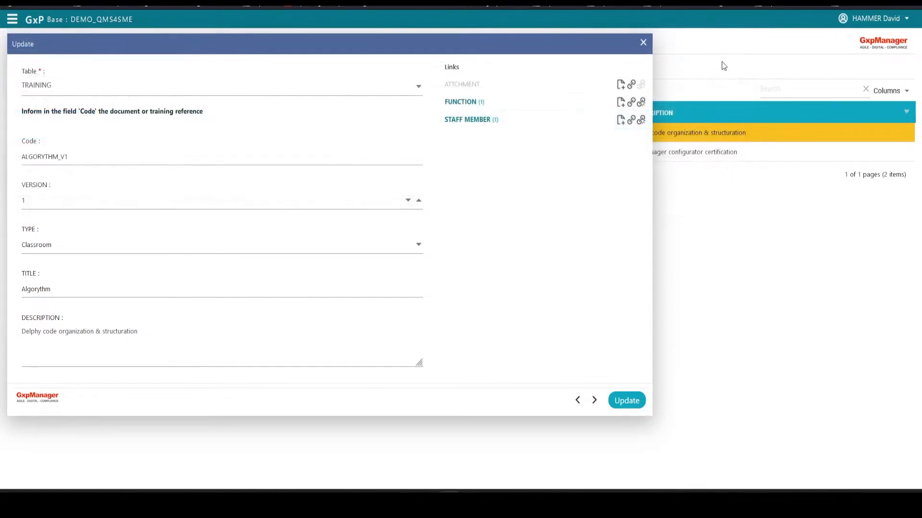
pyautogui.click(643, 43)
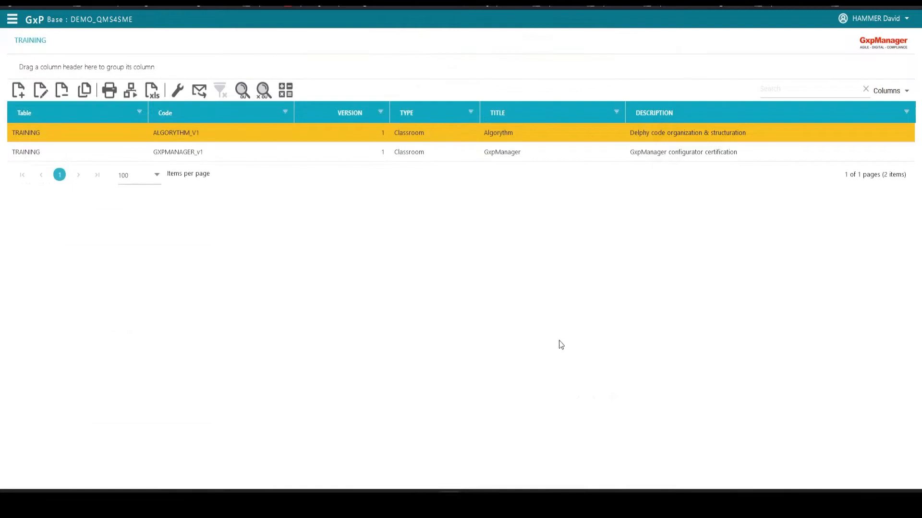
pyautogui.click(12, 21)
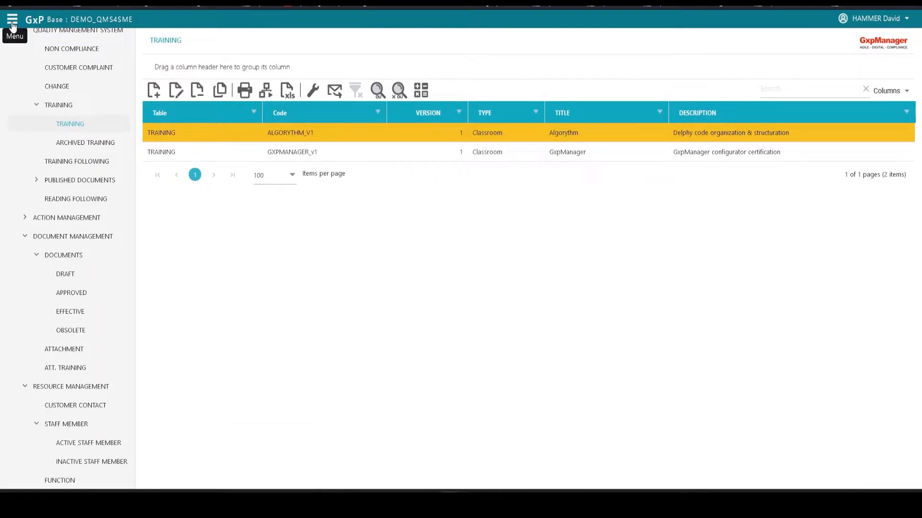
pyautogui.click(88, 166)
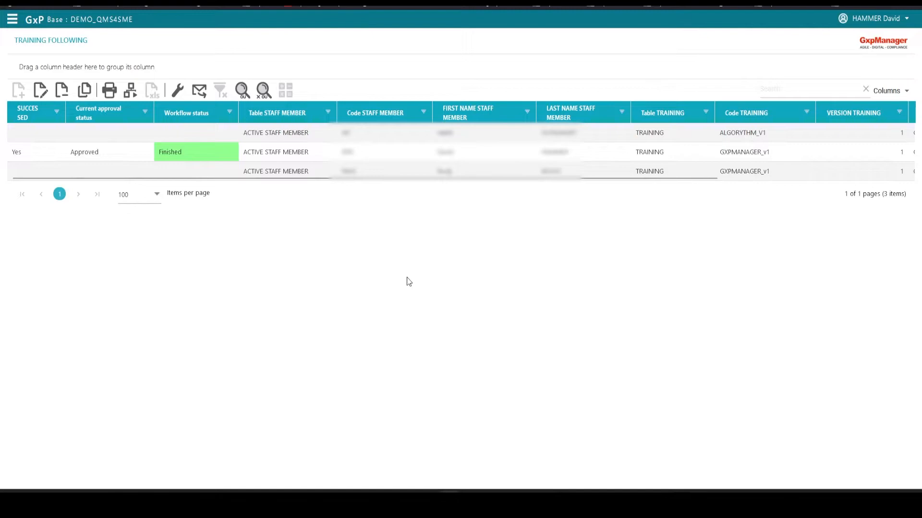
# - Mark the ALGORYTHM_V1 training following as successed and launch its signature workflow with the preset signatory and deadline
pyautogui.click(198, 130)
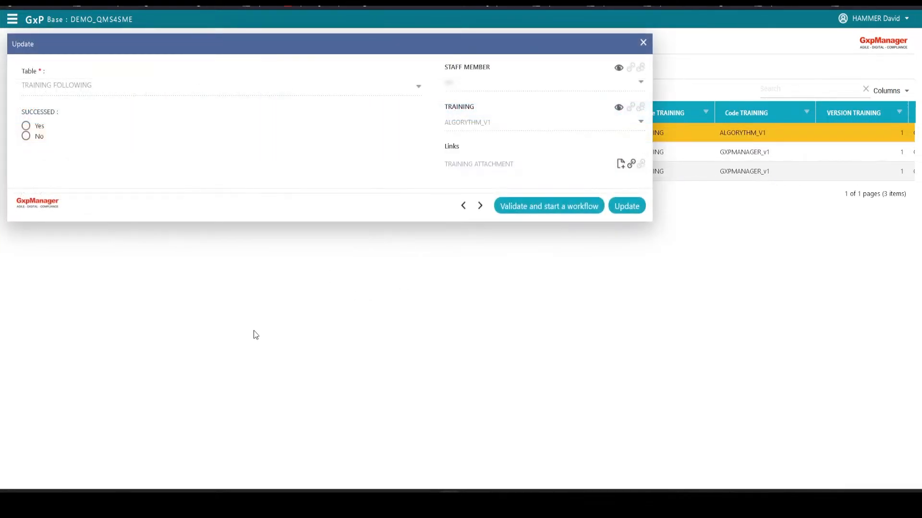
pyautogui.click(26, 126)
pyautogui.click(577, 211)
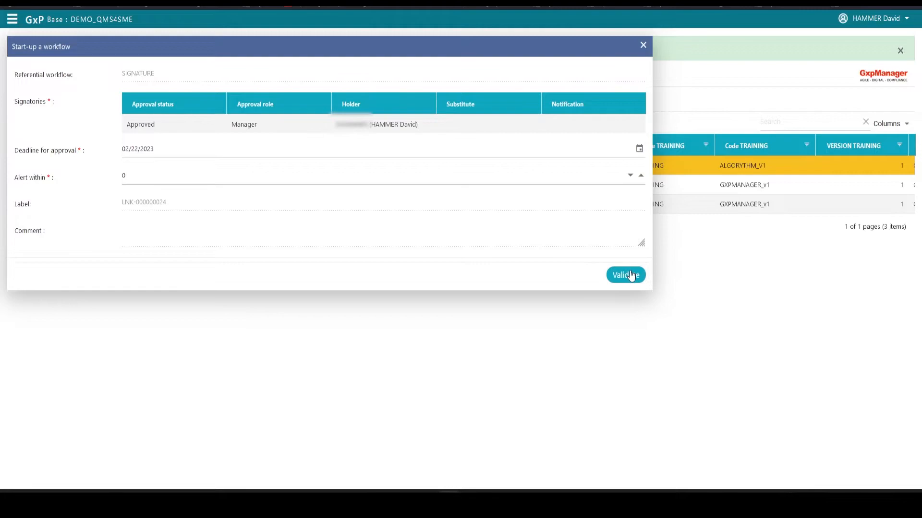
pyautogui.click(625, 275)
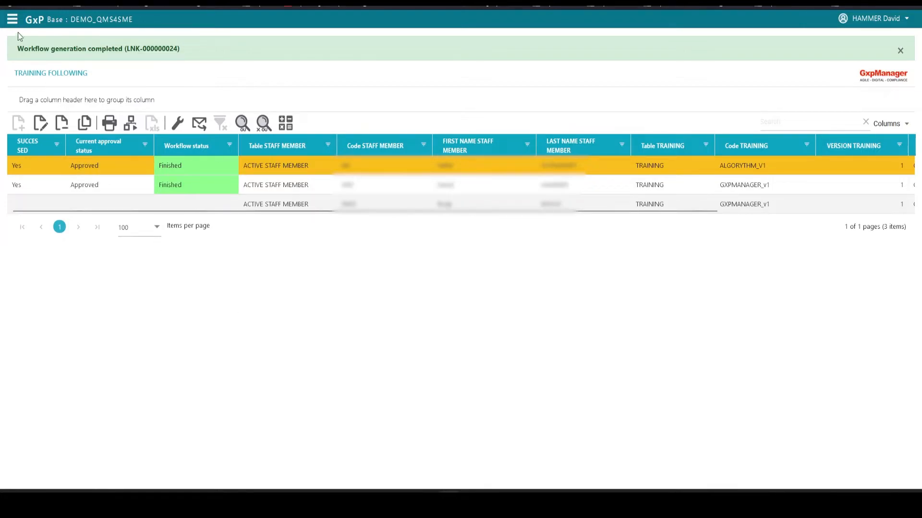
# - Start a new draft document with type PROCEDURE and category QUALITY ASSURANCE
pyautogui.click(12, 20)
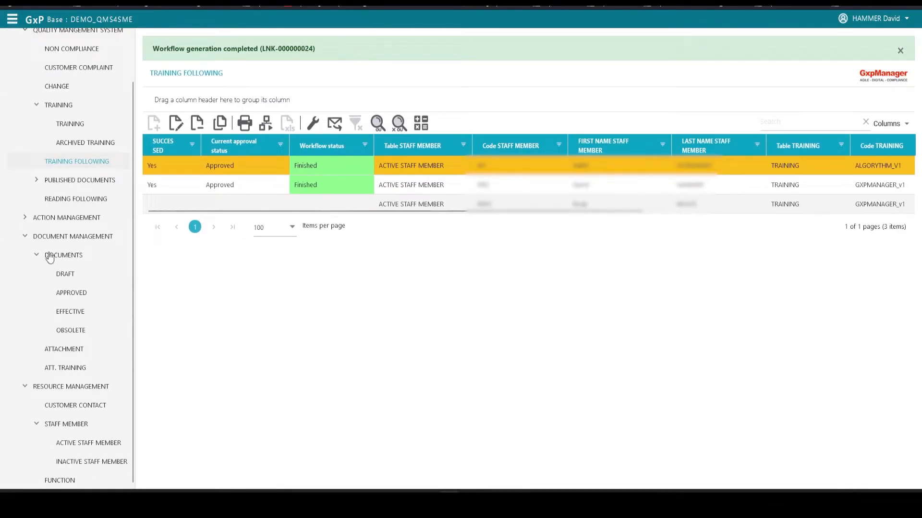
pyautogui.click(79, 277)
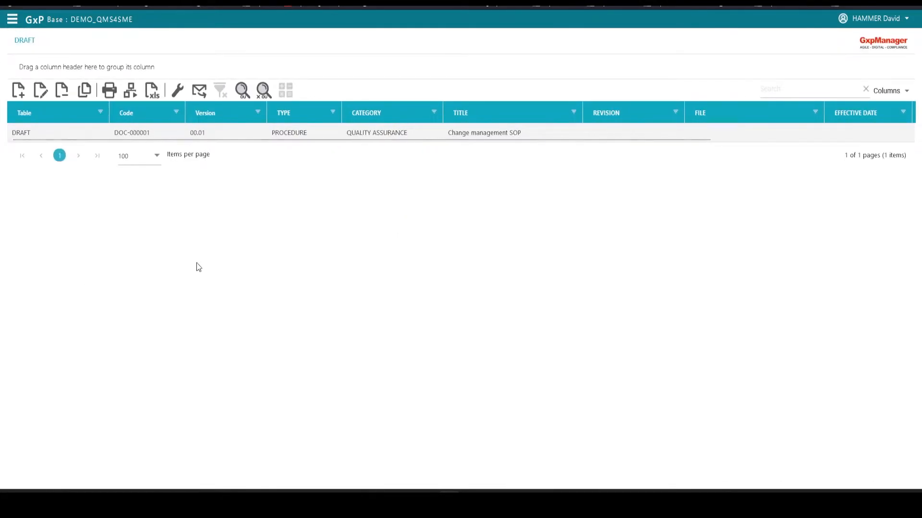
pyautogui.click(21, 94)
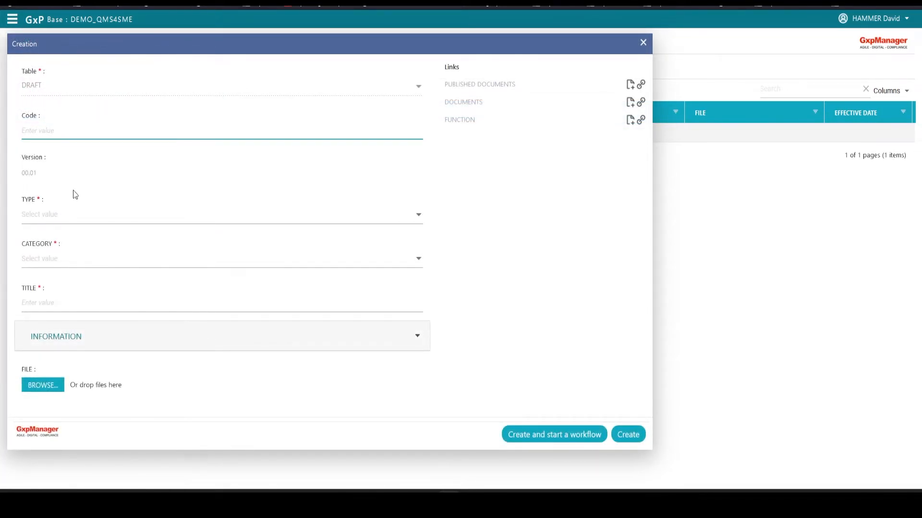
pyautogui.click(45, 215)
pyautogui.click(51, 235)
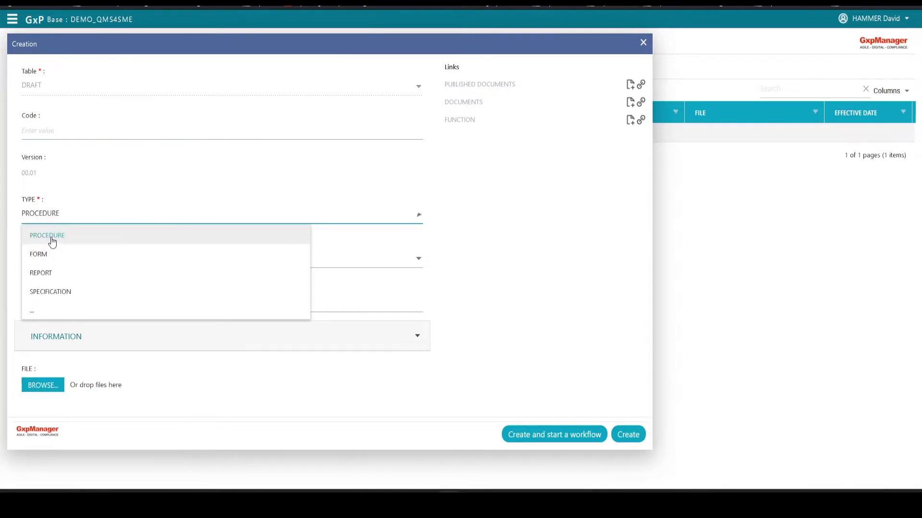
pyautogui.click(50, 260)
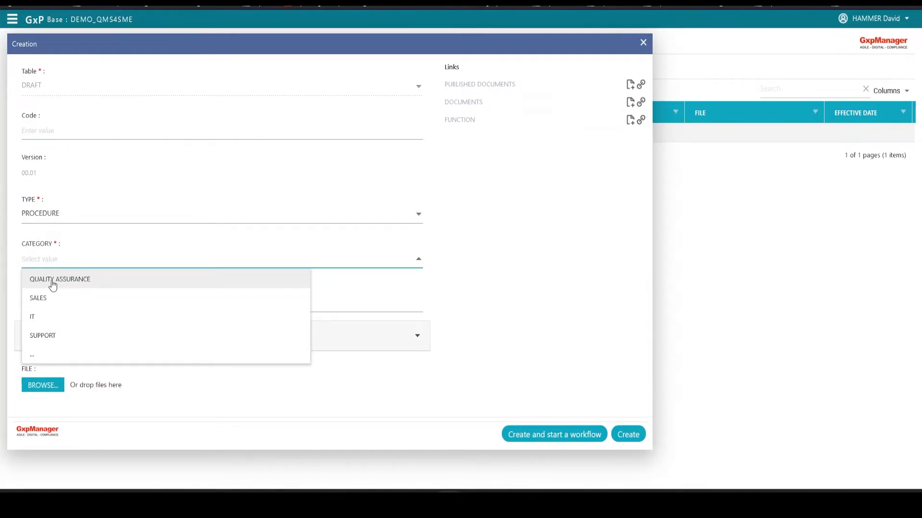
pyautogui.click(52, 283)
# - Title the draft "Training management SOP" and create it with an approval workflow
pyautogui.click(47, 302)
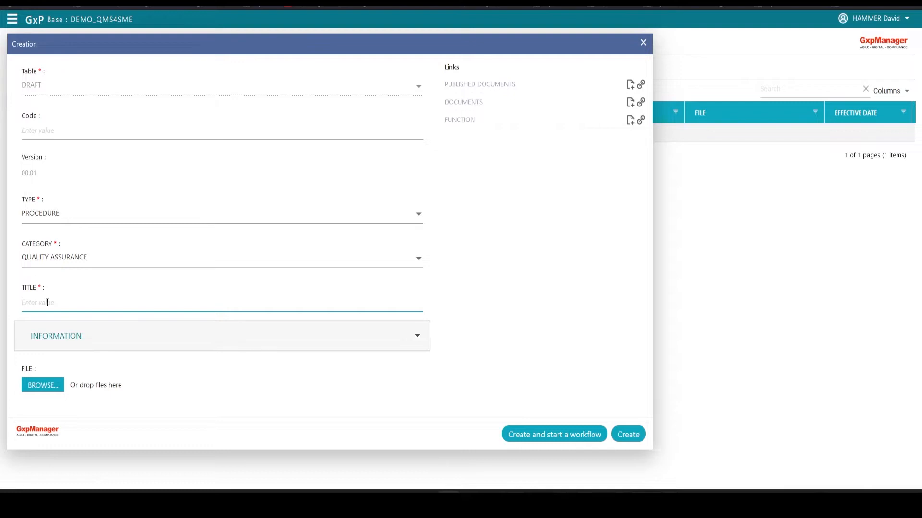
pyautogui.write('Training management SOP')
pyautogui.click(528, 435)
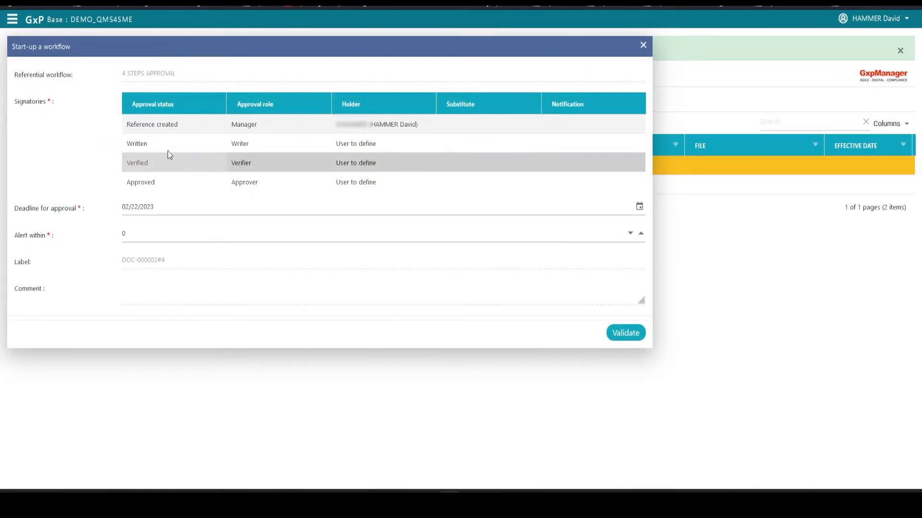
# - Assign the Manager's holder as Writer, Verifier and Approver as well, and validate the four-step approval workflow
pyautogui.click(381, 143)
pyautogui.click(349, 262)
pyautogui.click(362, 162)
pyautogui.click(349, 280)
pyautogui.click(371, 182)
pyautogui.click(349, 300)
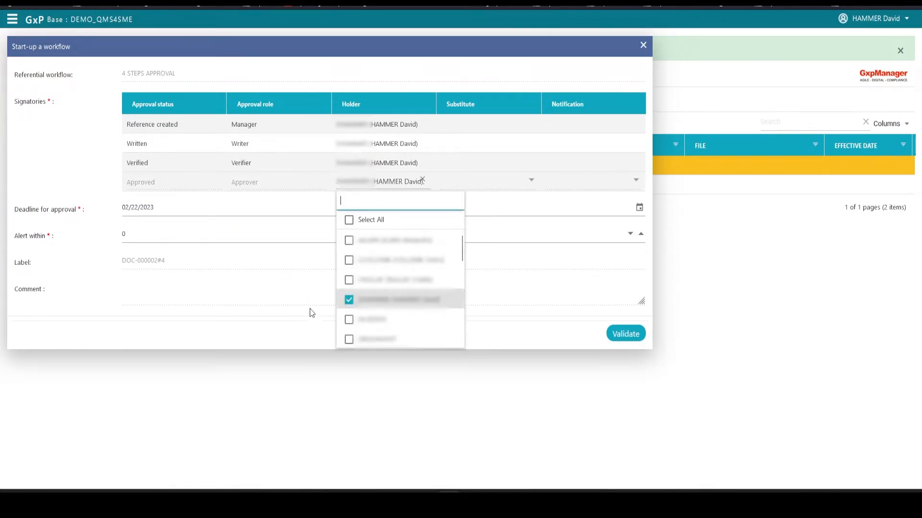
pyautogui.click(626, 333)
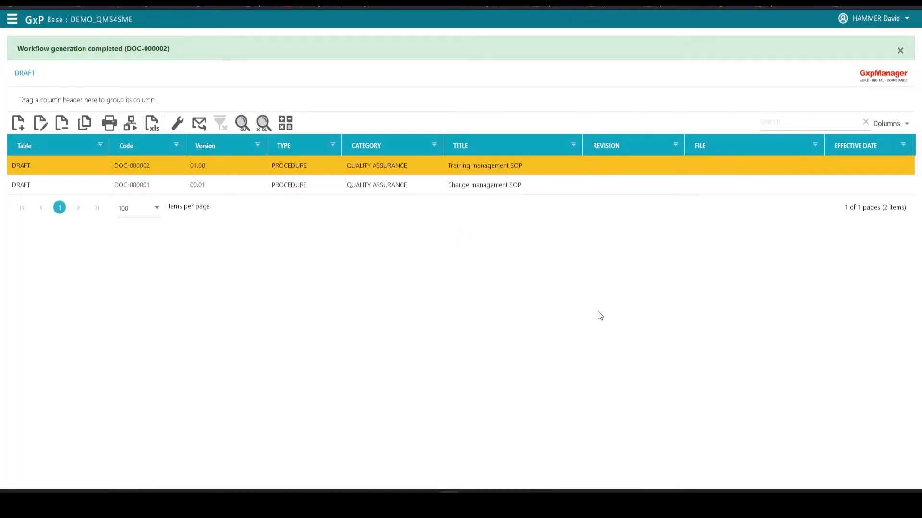
# - Open the DOC-000002#4 workflow awaiting signature from the home dashboard and enter "Creation" as the revision
pyautogui.click(35, 20)
pyautogui.scroll(-3, 161, 251)
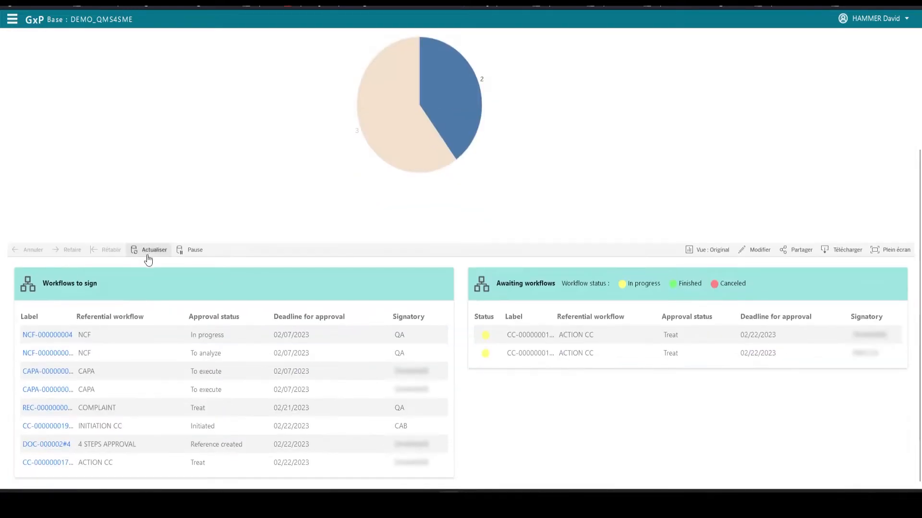
pyautogui.click(52, 445)
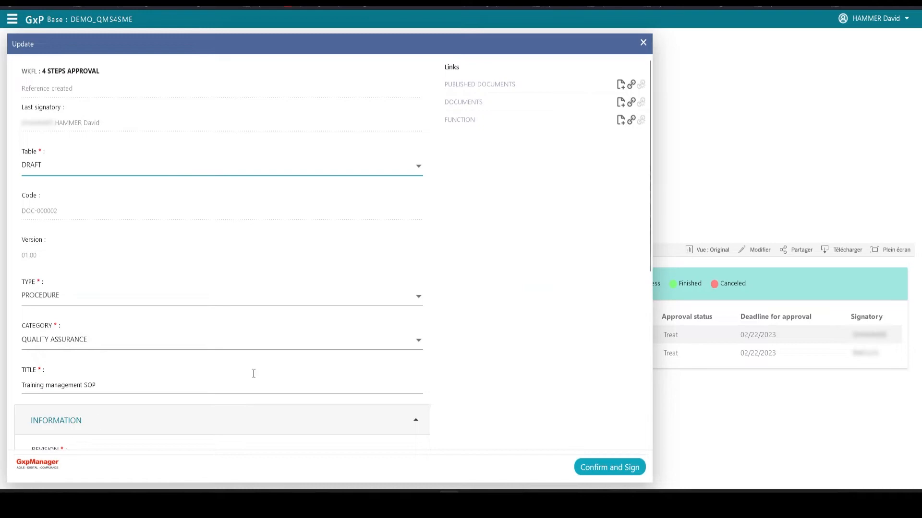
pyautogui.scroll(-2, 490, 257)
pyautogui.scroll(-1, 489, 256)
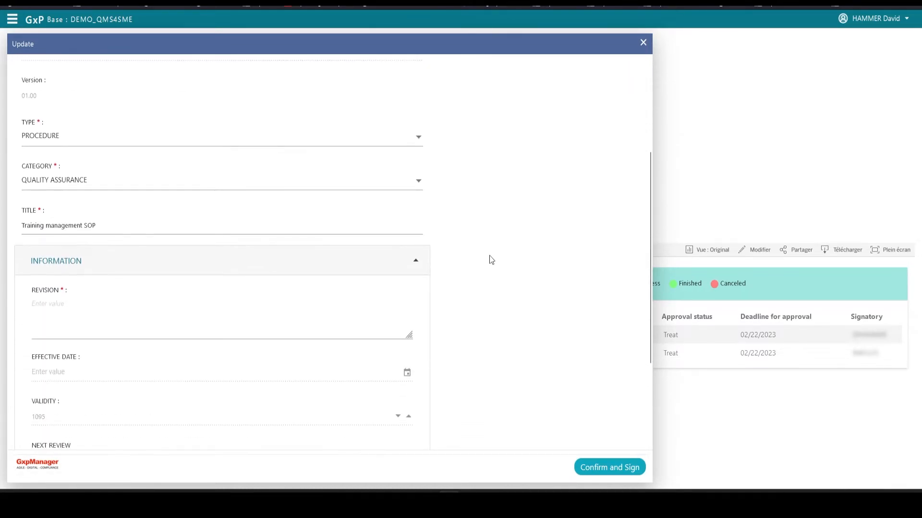
pyautogui.click(108, 301)
pyautogui.write('Creation')
# - Read through Gestion des formations_V01.docx and attach it as the draft's file
pyautogui.scroll(-3, 458, 384)
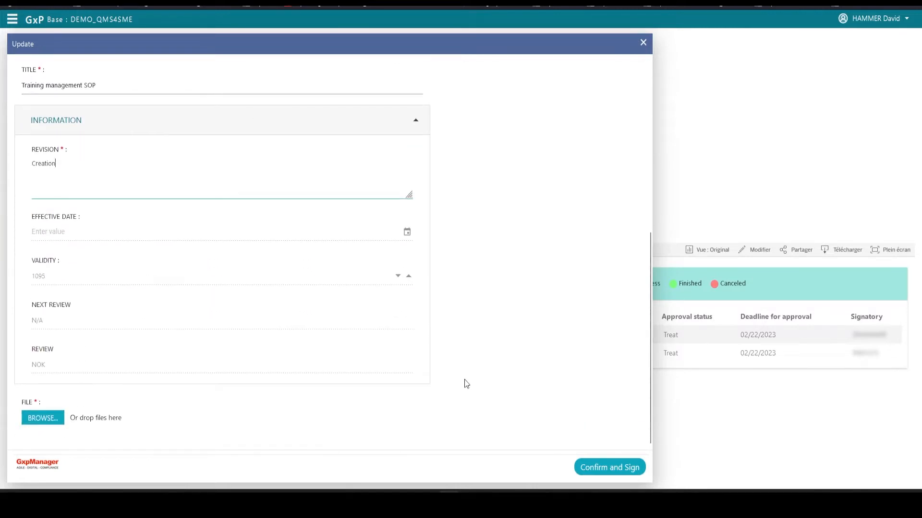
pyautogui.click(47, 419)
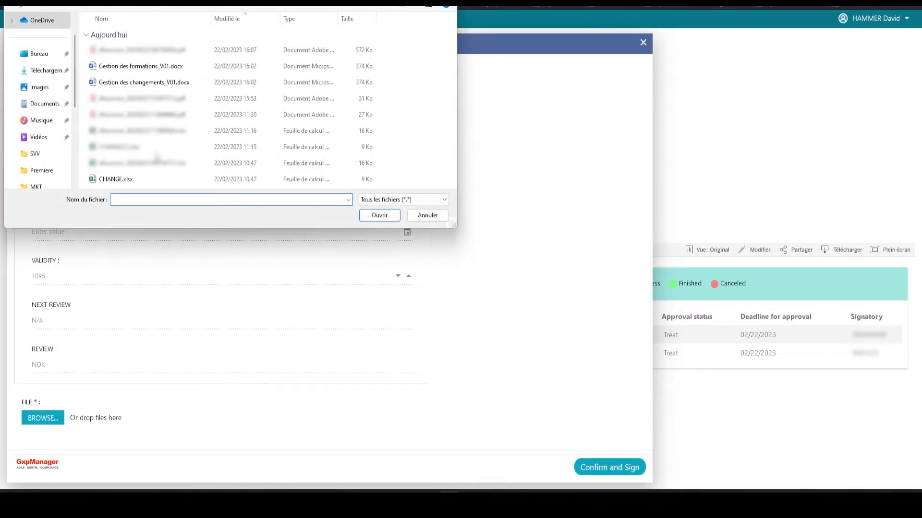
pyautogui.rightClick(144, 70)
pyautogui.click(168, 90)
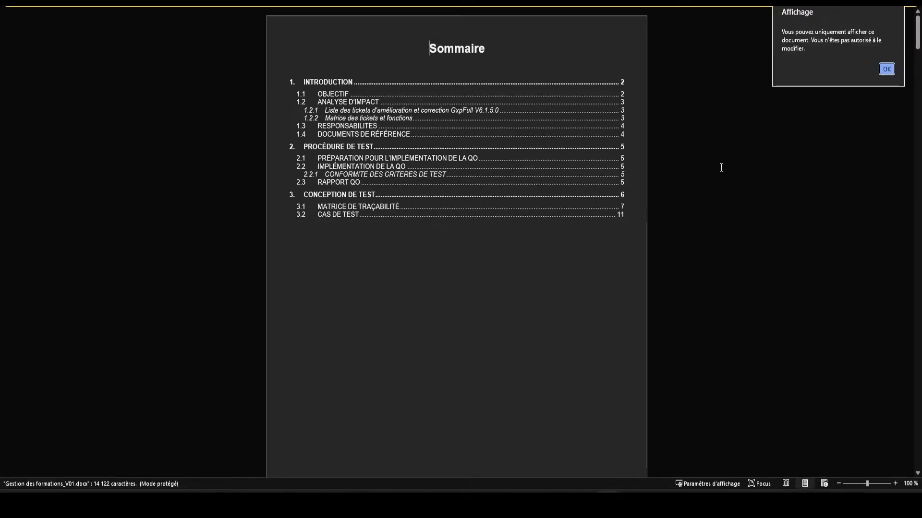
pyautogui.click(886, 69)
pyautogui.scroll(-15, 666, 216)
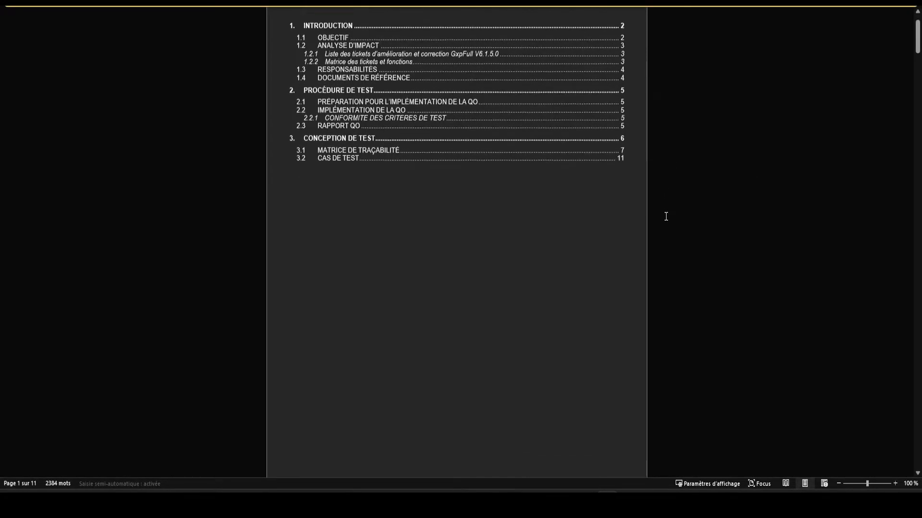
pyautogui.scroll(-20, 665, 216)
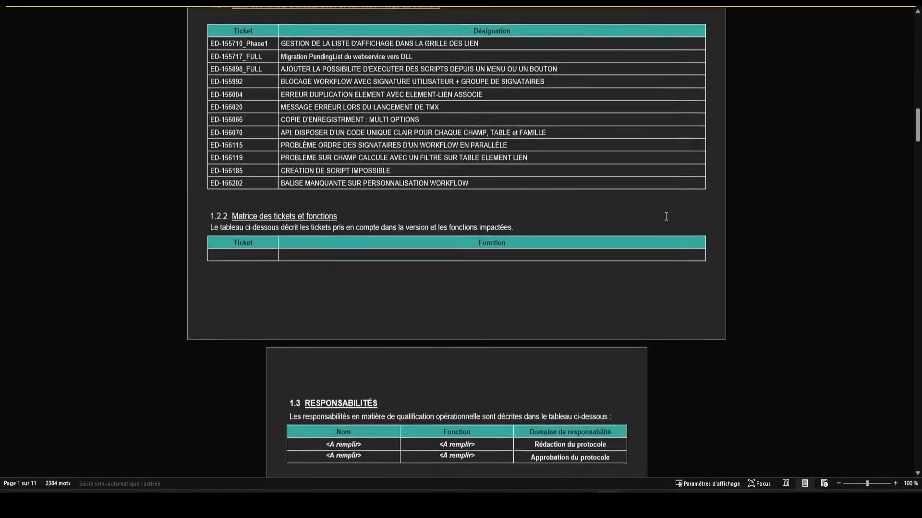
pyautogui.scroll(-20, 666, 216)
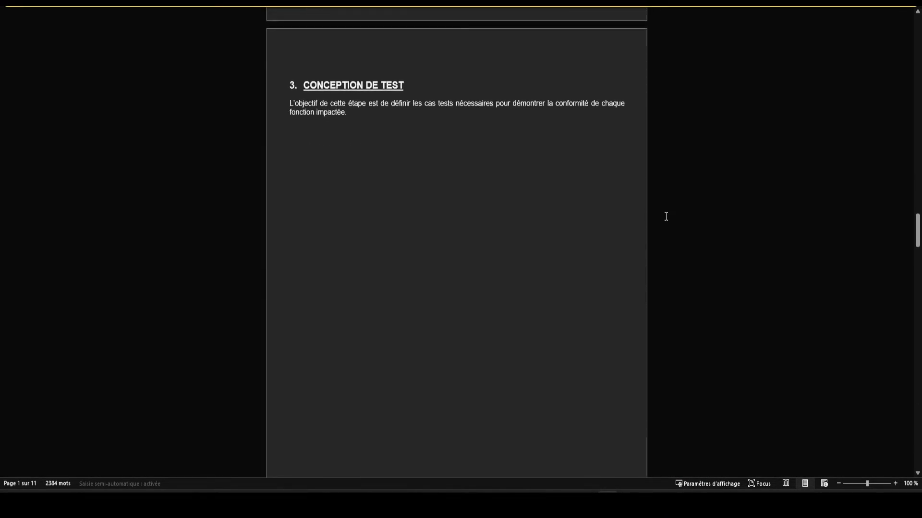
pyautogui.scroll(-2, 666, 217)
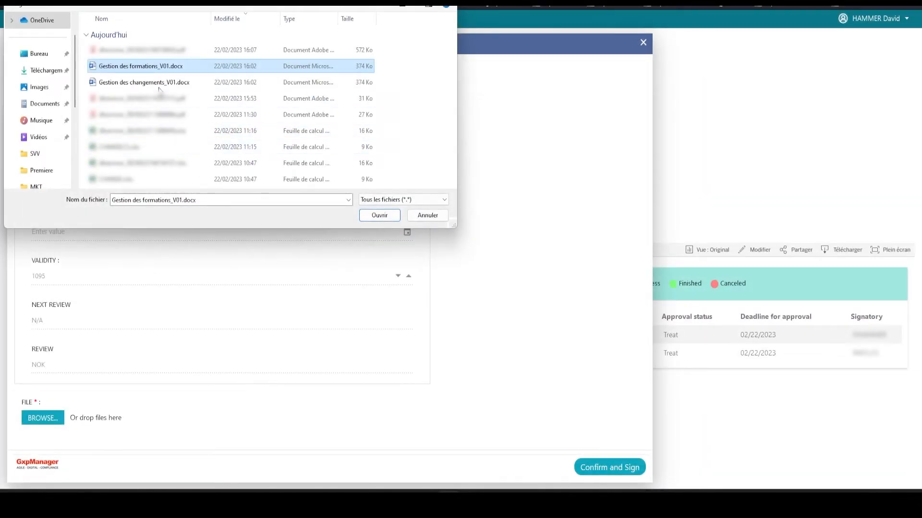
pyautogui.doubleClick(151, 66)
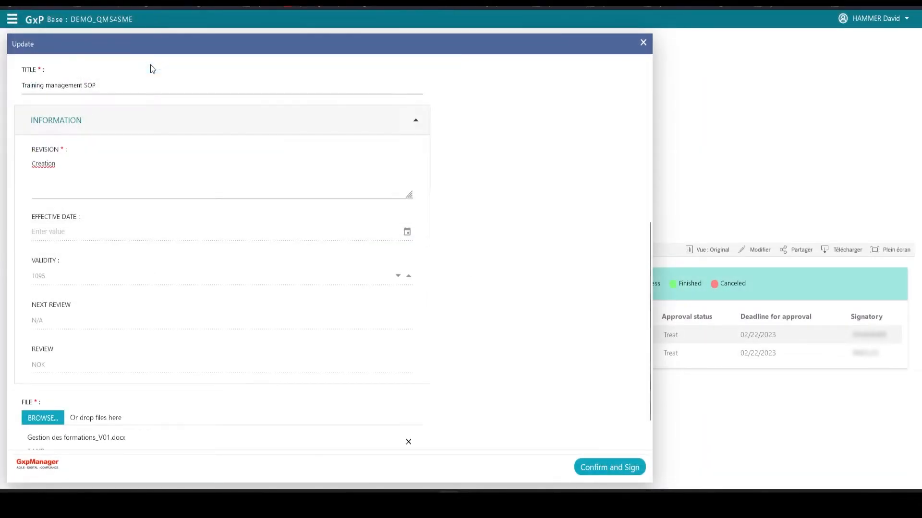
# - Link the GxpManager dev and GxpManager experts functions to the Training management SOP draft
pyautogui.scroll(6, 483, 300)
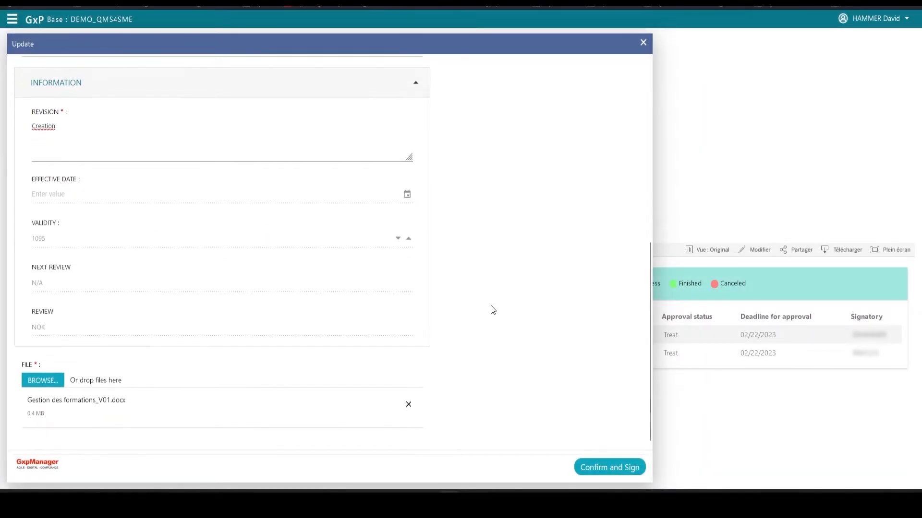
pyautogui.click(631, 120)
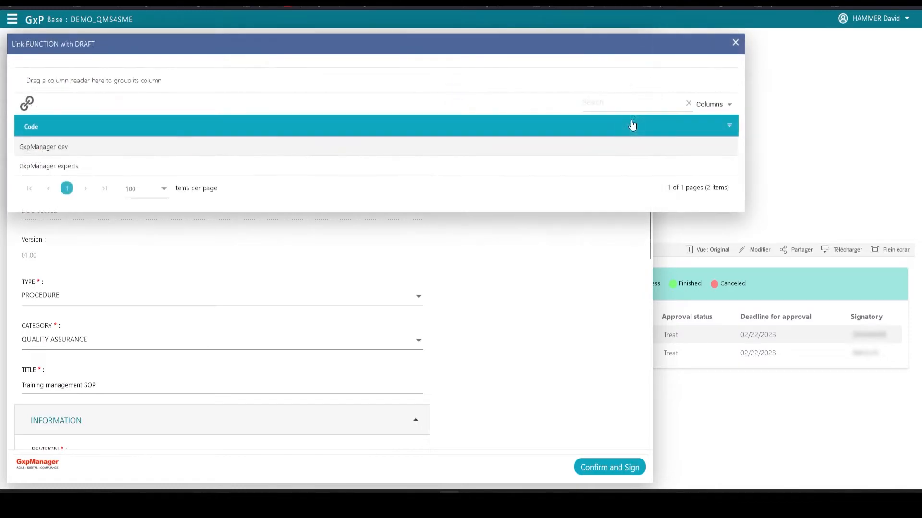
pyautogui.click(76, 145)
pyautogui.click(87, 167)
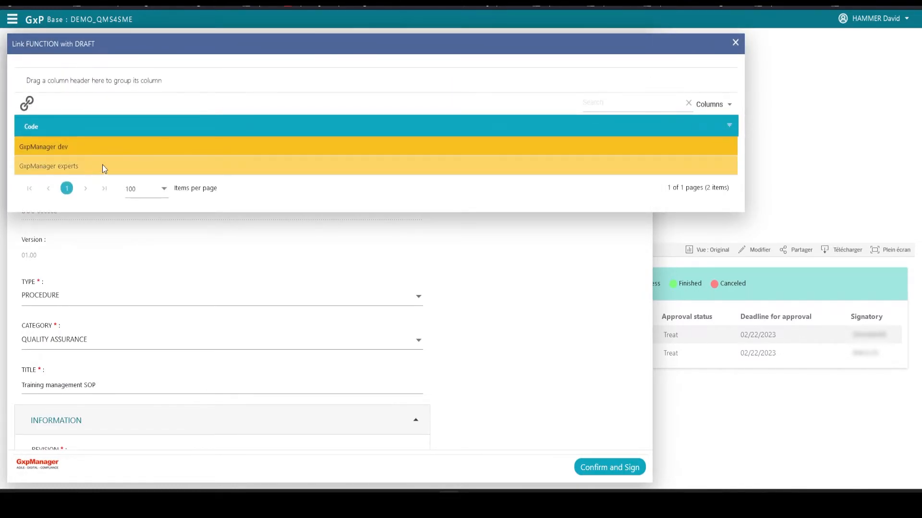
pyautogui.click(27, 103)
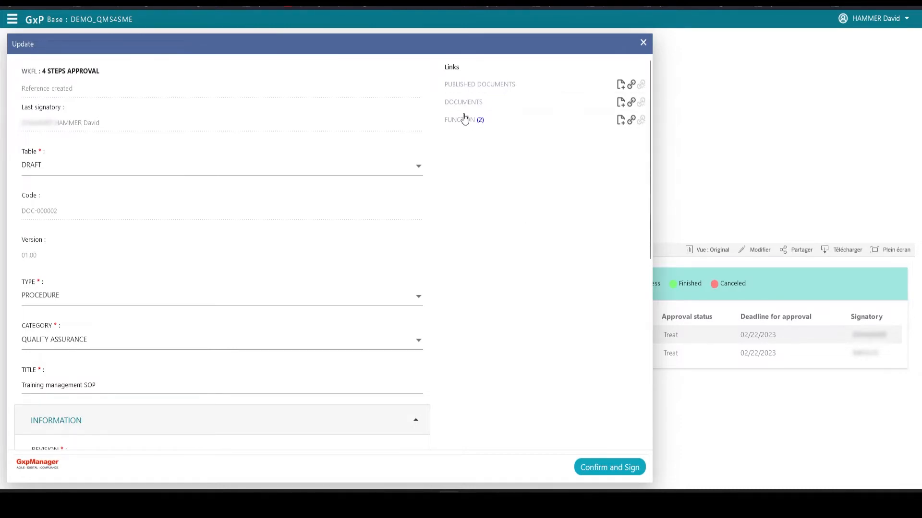
# - Link the approved Change management SOP document to the draft and review the completed form
pyautogui.click(631, 102)
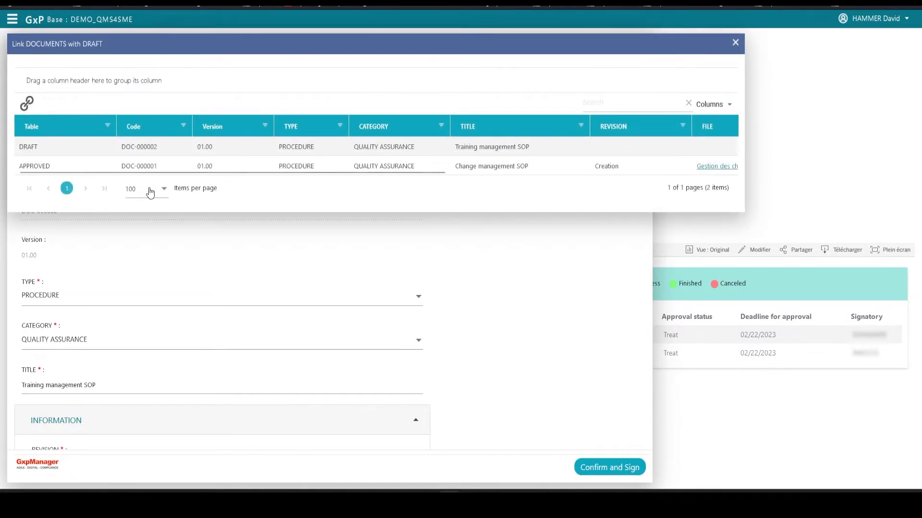
pyautogui.click(311, 165)
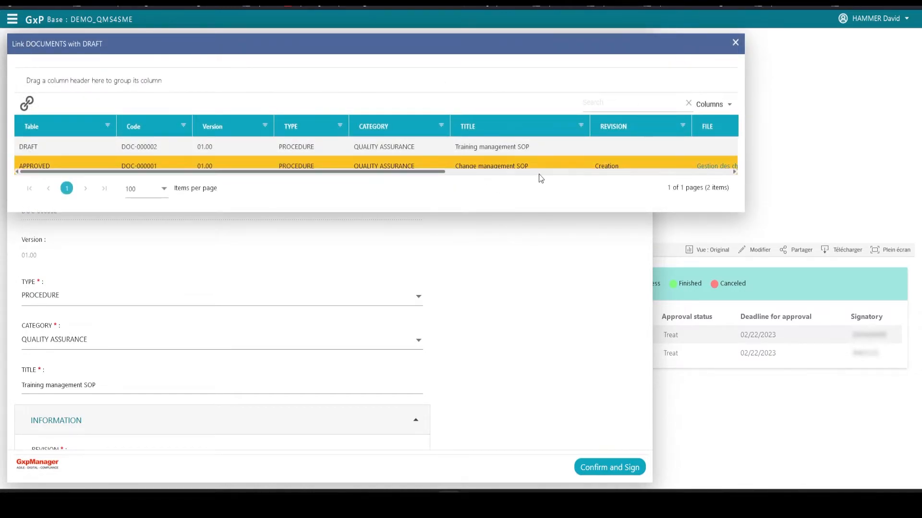
pyautogui.click(26, 103)
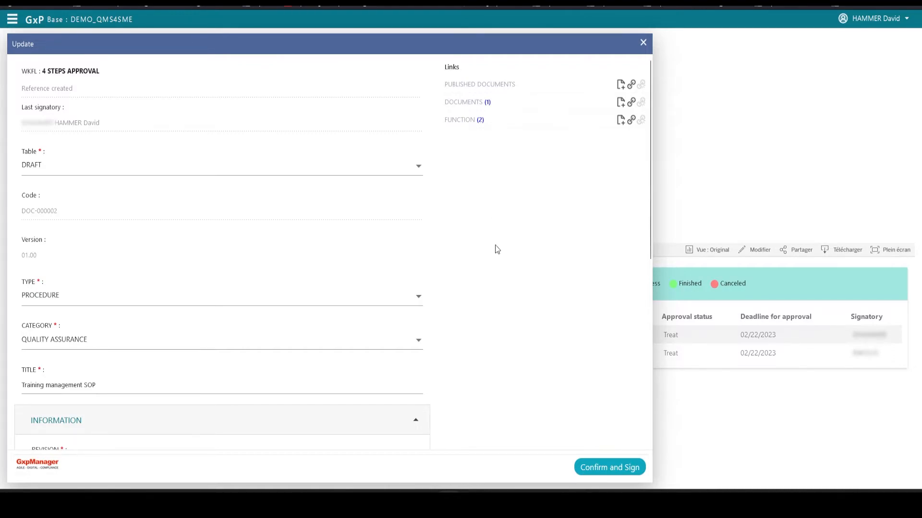
pyautogui.scroll(-7, 494, 246)
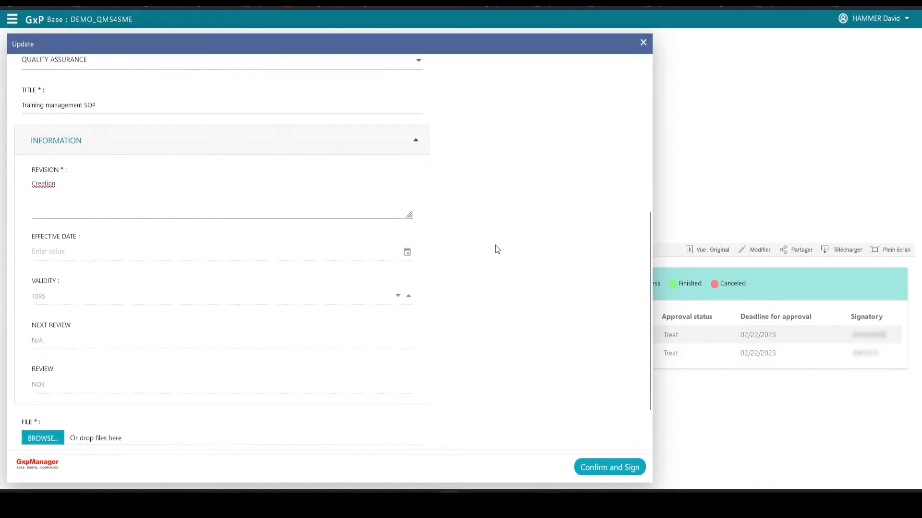
# - Confirm the Training management SOP draft and sign its Written status as approved
pyautogui.click(614, 470)
pyautogui.click(138, 173)
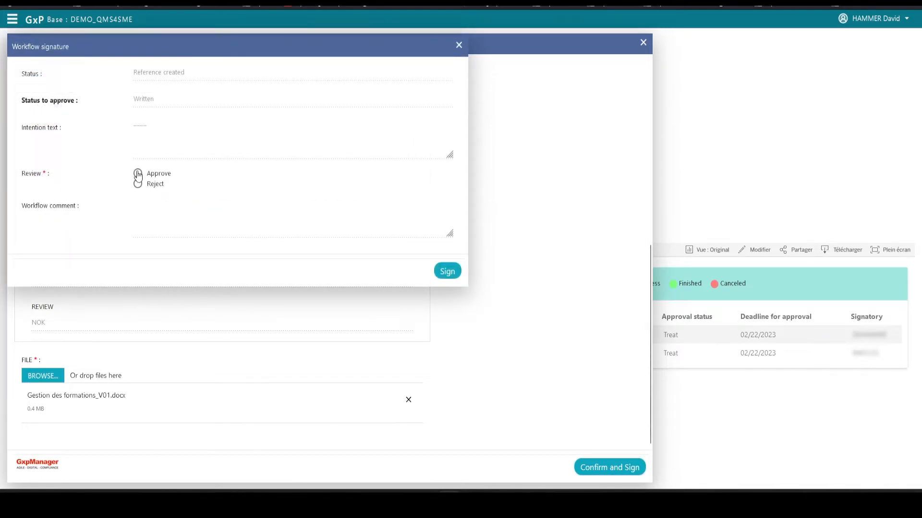
pyautogui.click(447, 272)
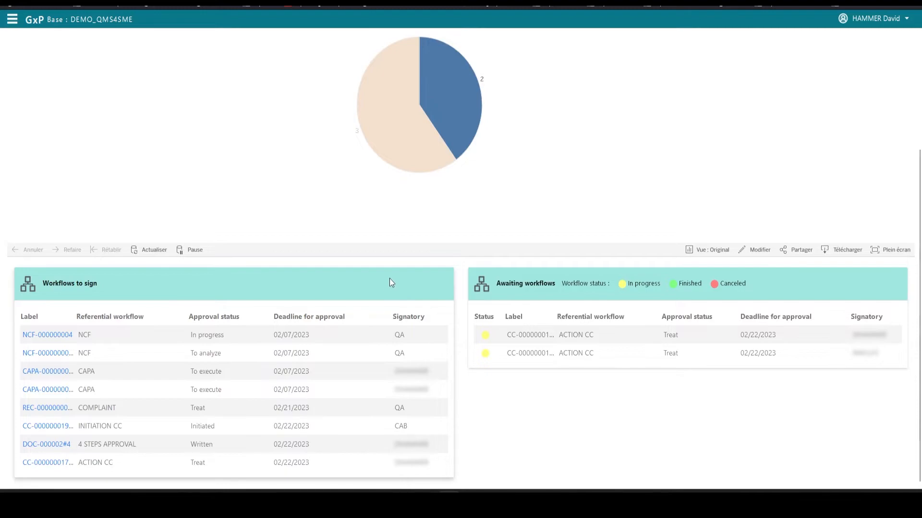
# - Open the Training management SOP record DOC-000002 from the draft documents in Document Management
pyautogui.click(12, 22)
pyautogui.click(28, 124)
pyautogui.click(35, 137)
pyautogui.click(63, 157)
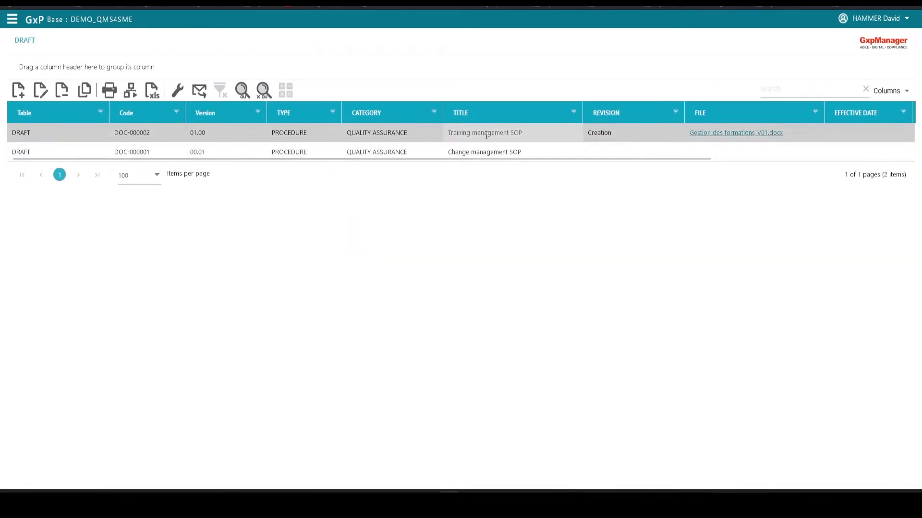
pyautogui.doubleClick(82, 131)
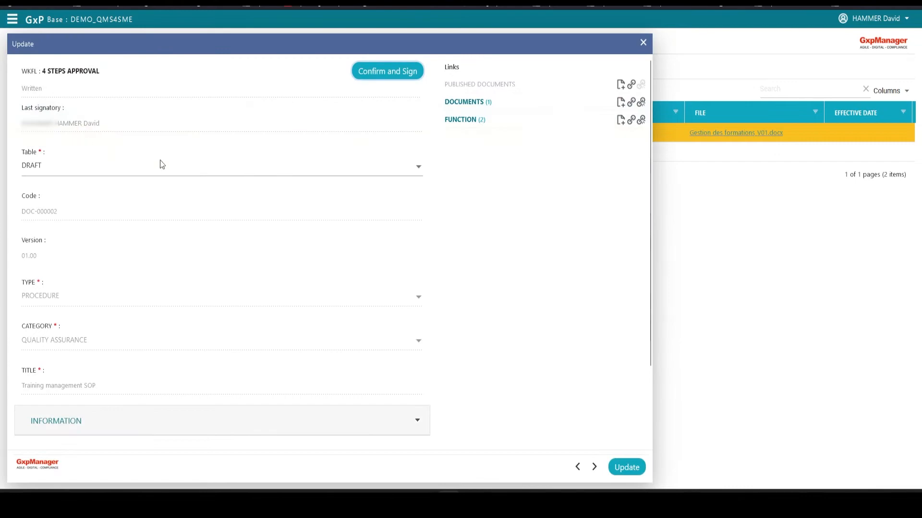
# - Read through the draft's attached file Gestion des formations_V01.docx in the preview
pyautogui.scroll(-2, 457, 248)
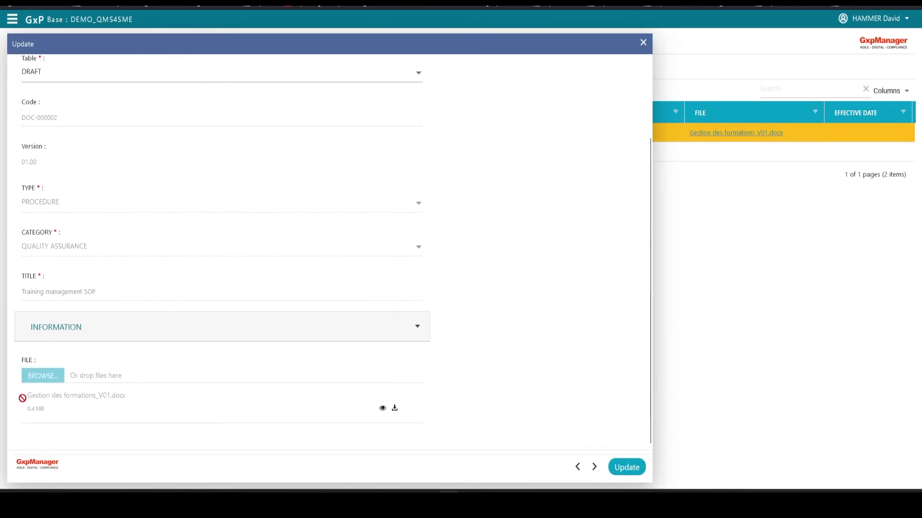
pyautogui.click(383, 409)
pyautogui.scroll(-6, 658, 206)
pyautogui.scroll(-10, 660, 207)
pyautogui.scroll(-5, 659, 207)
pyautogui.click(827, 38)
pyautogui.scroll(2, 530, 320)
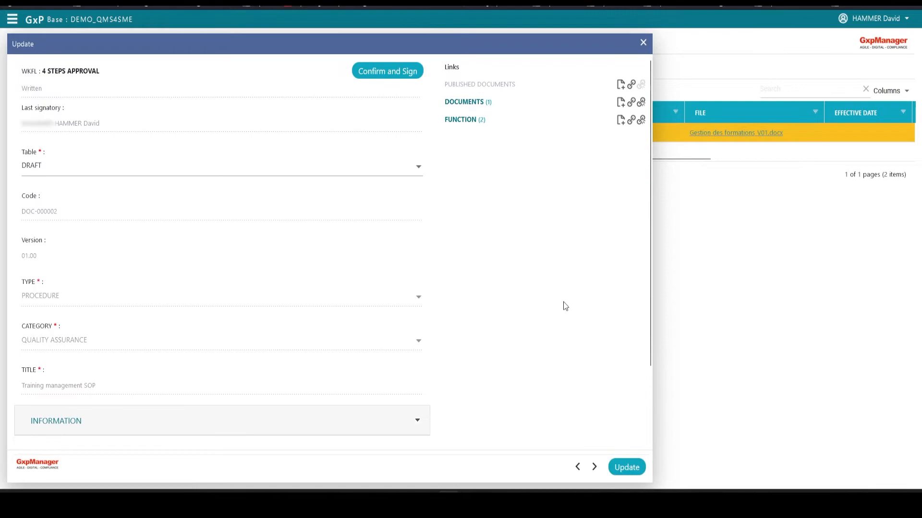
# - Approve and sign the draft's Verified status, clearing the text from the workflow comment
pyautogui.click(400, 73)
pyautogui.click(137, 186)
pyautogui.click(152, 205)
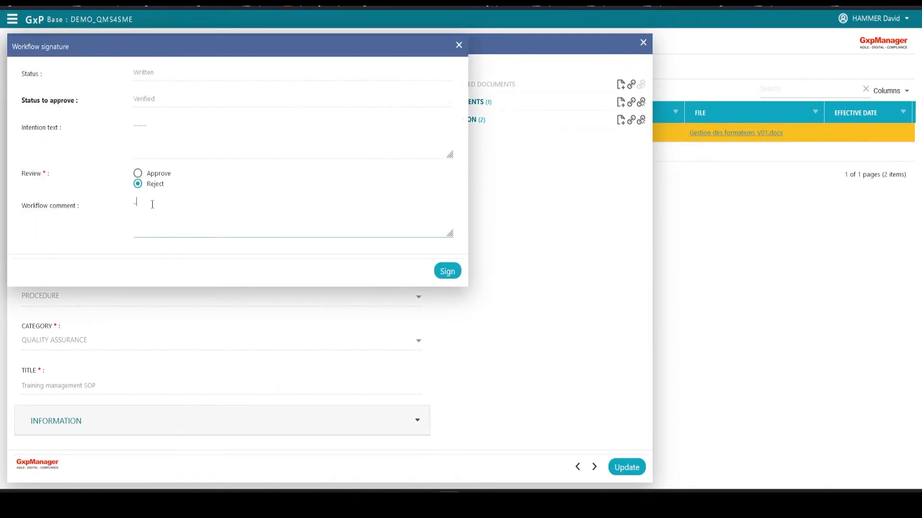
pyautogui.moveTo(176, 204); pyautogui.dragTo(112, 205)
pyautogui.press('BackSpace')
pyautogui.click(444, 283)
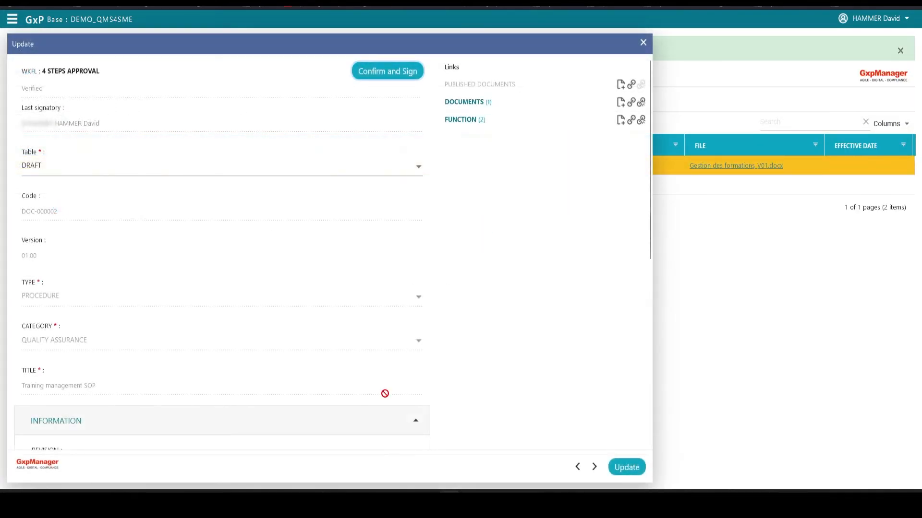
# - Set the draft's effective date to 02/22/2023 in its information section
pyautogui.scroll(-5, 440, 352)
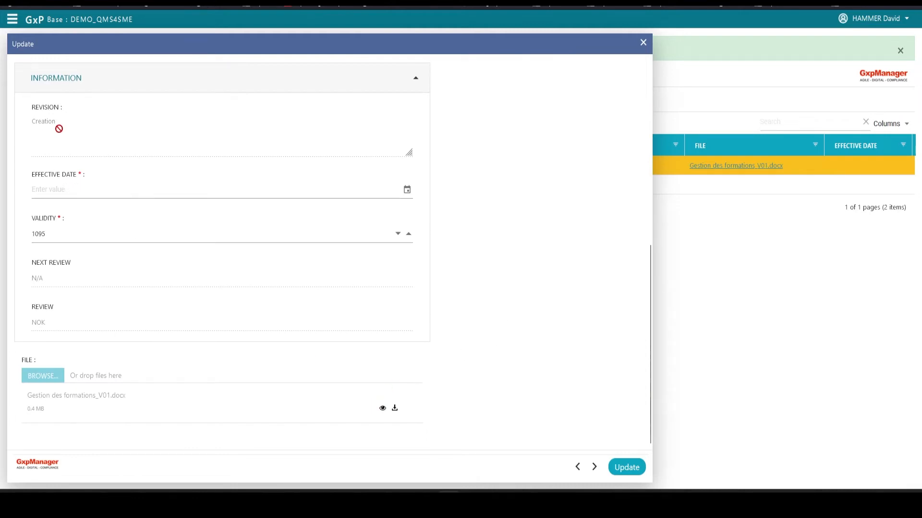
pyautogui.click(407, 190)
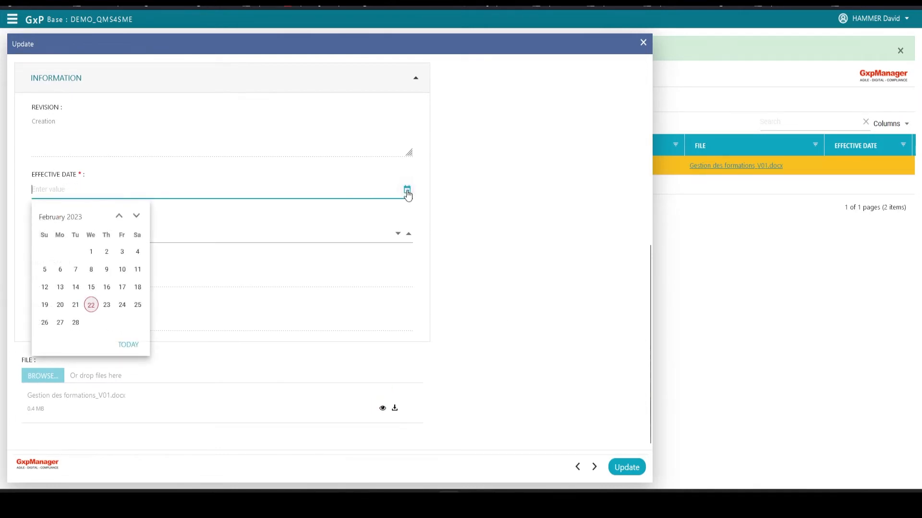
pyautogui.click(91, 304)
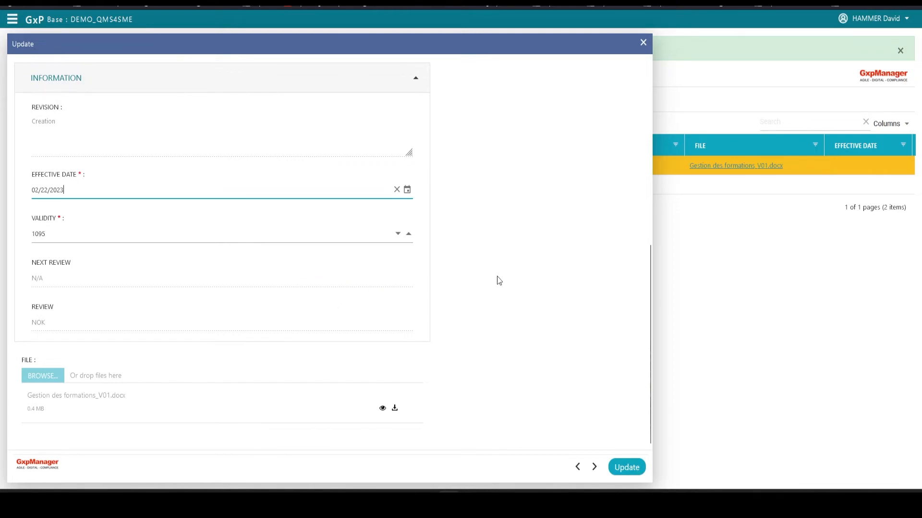
# - Check the draft's attached file, its linked functions and its linked documents
pyautogui.click(383, 409)
pyautogui.scroll(-10, 399, 185)
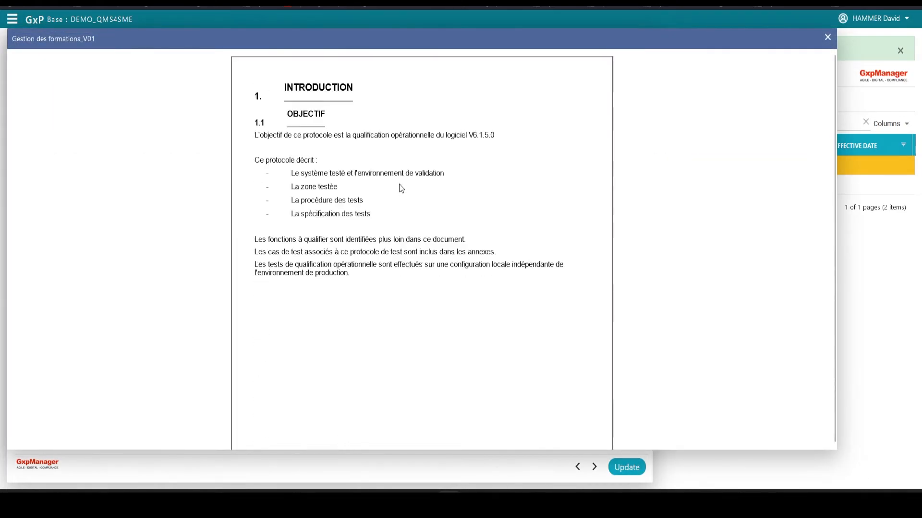
pyautogui.click(827, 37)
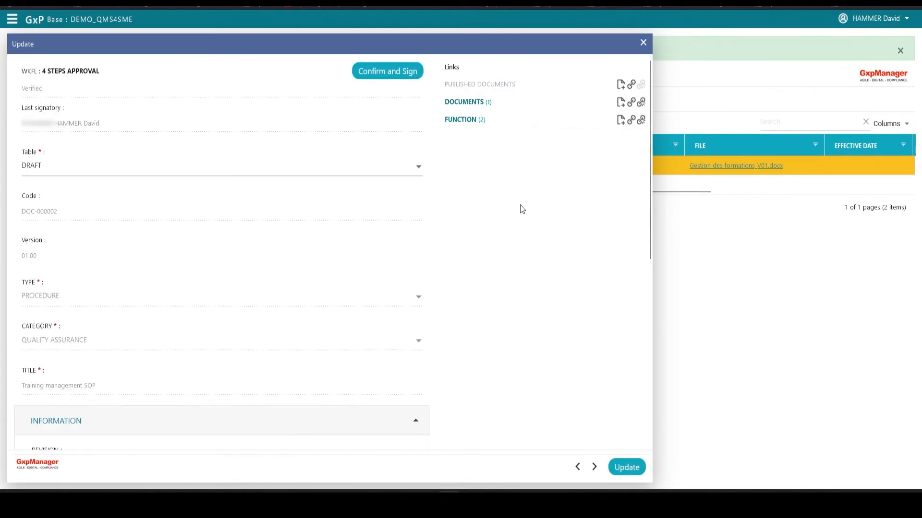
pyautogui.click(482, 124)
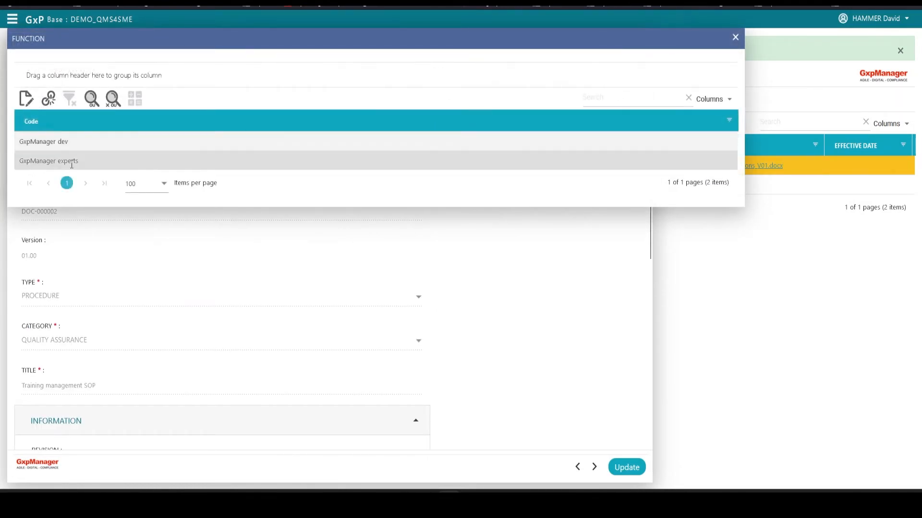
pyautogui.click(735, 35)
pyautogui.click(474, 101)
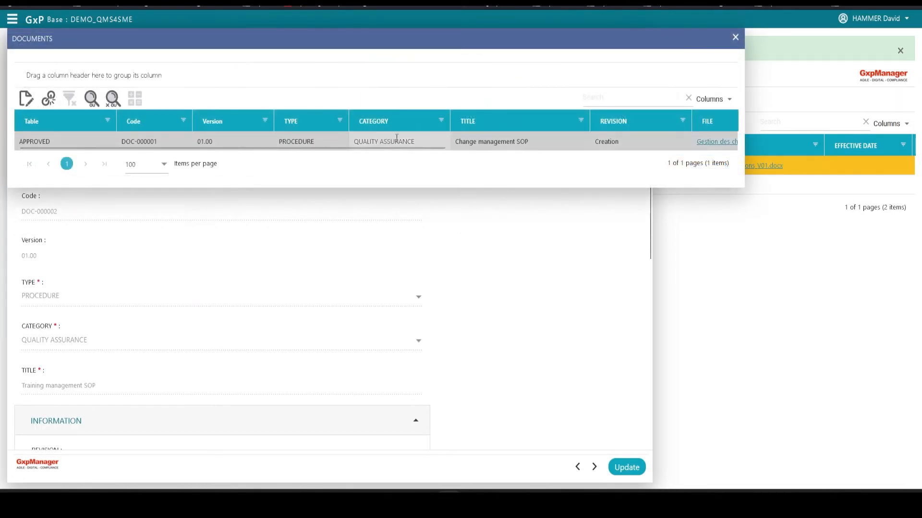
pyautogui.click(734, 36)
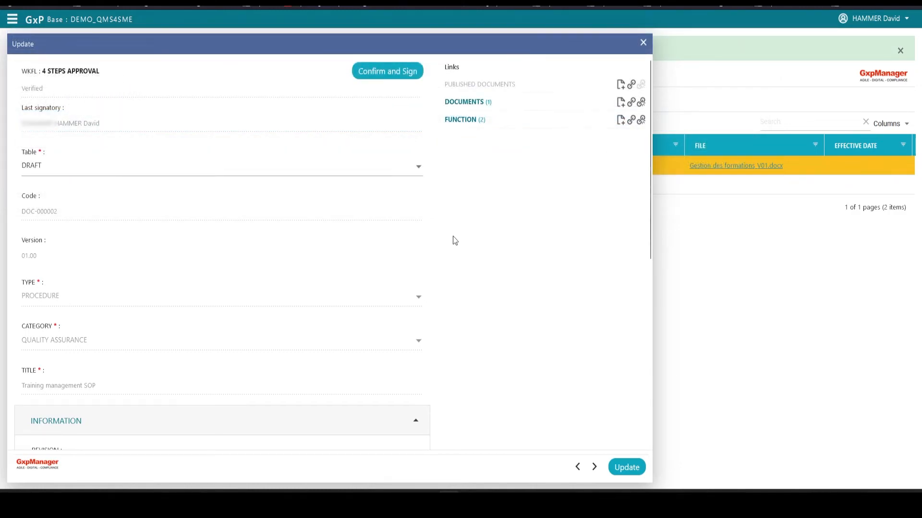
# - Approve and sign the draft's Approved status, and open the list of approved documents
pyautogui.click(408, 82)
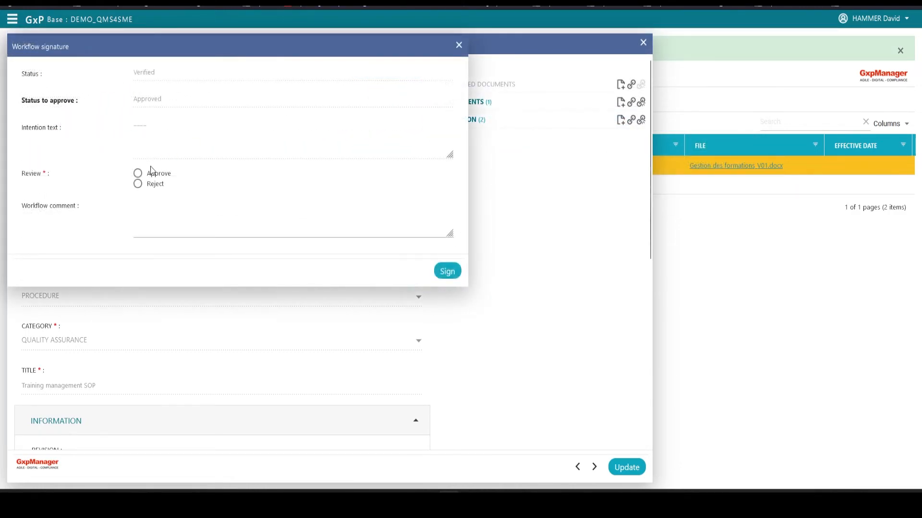
pyautogui.click(447, 272)
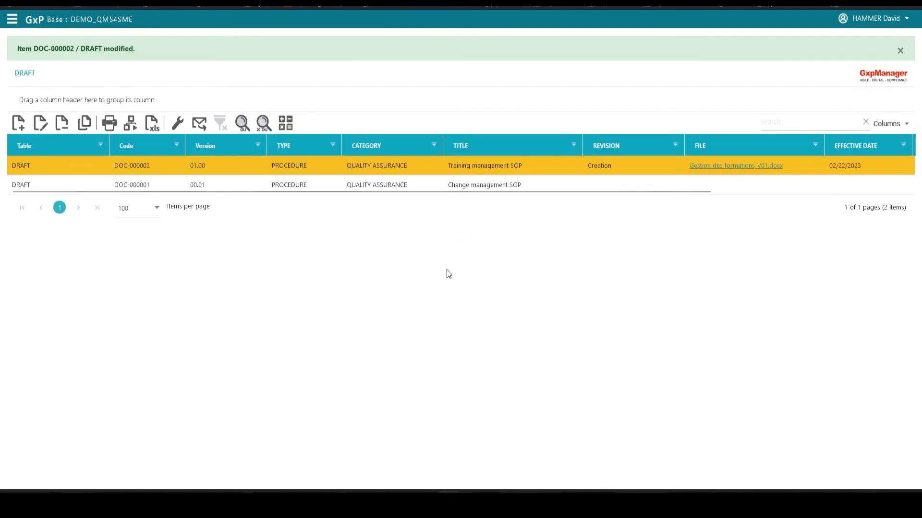
pyautogui.click(12, 18)
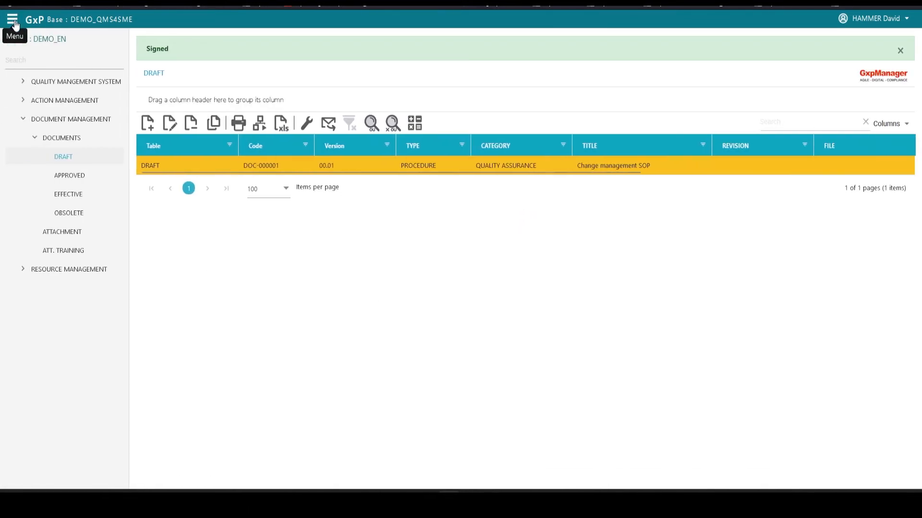
pyautogui.click(73, 178)
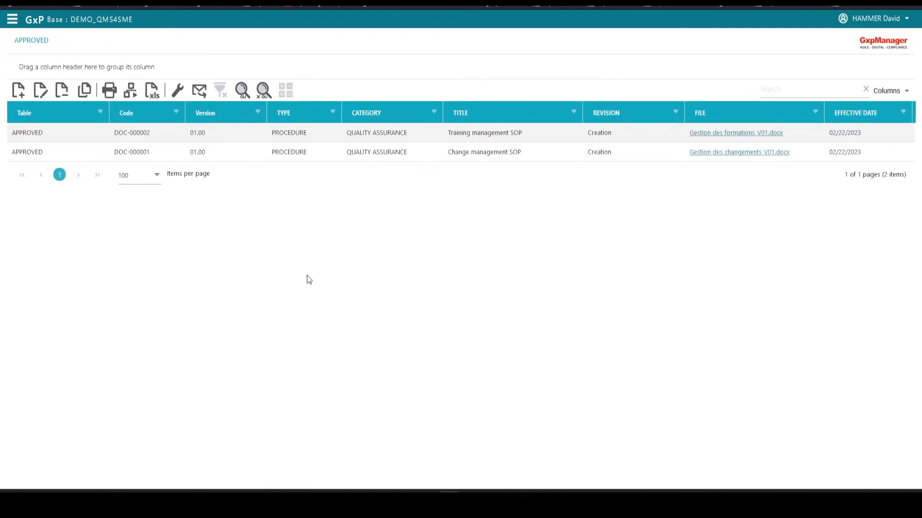
# - Publish the approved Training management SOP as a PDF into DOC. APPLICABLE using the MODELE.docx(Family) model, and read through the published file
pyautogui.click(157, 134)
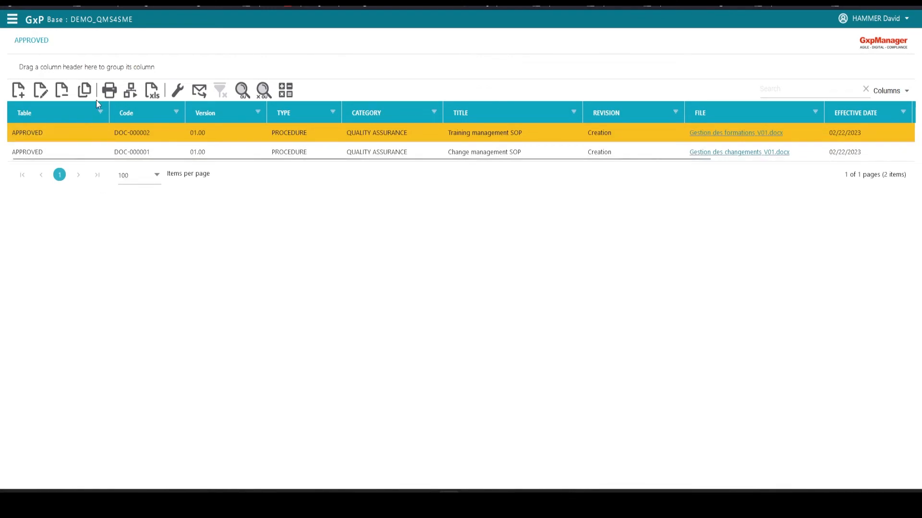
pyautogui.click(110, 92)
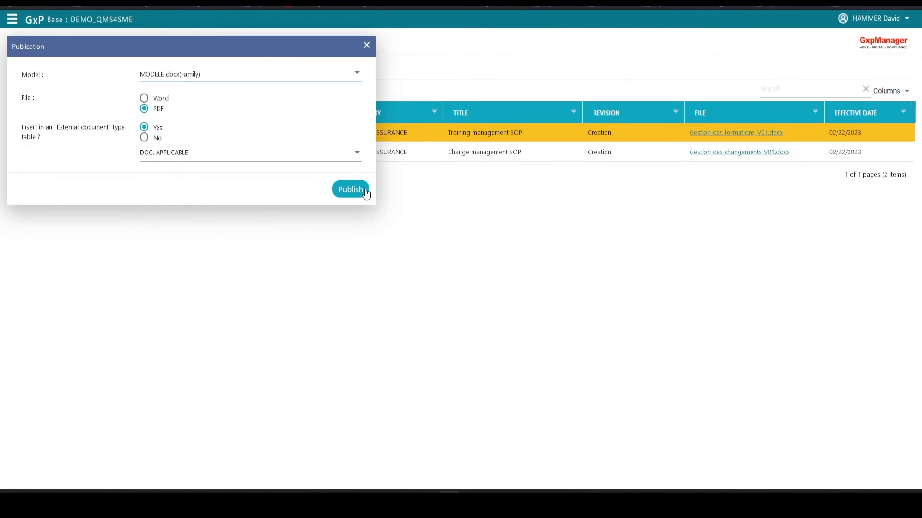
pyautogui.click(351, 190)
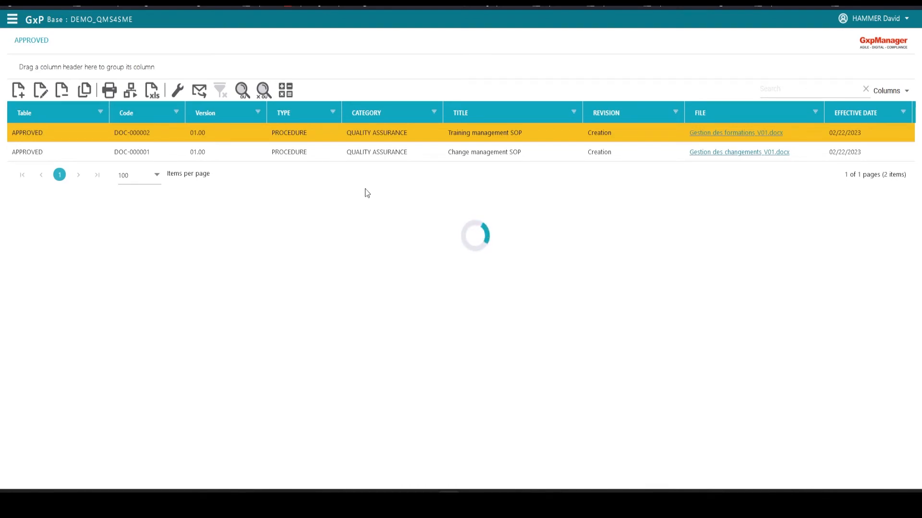
pyautogui.scroll(-15, 749, 243)
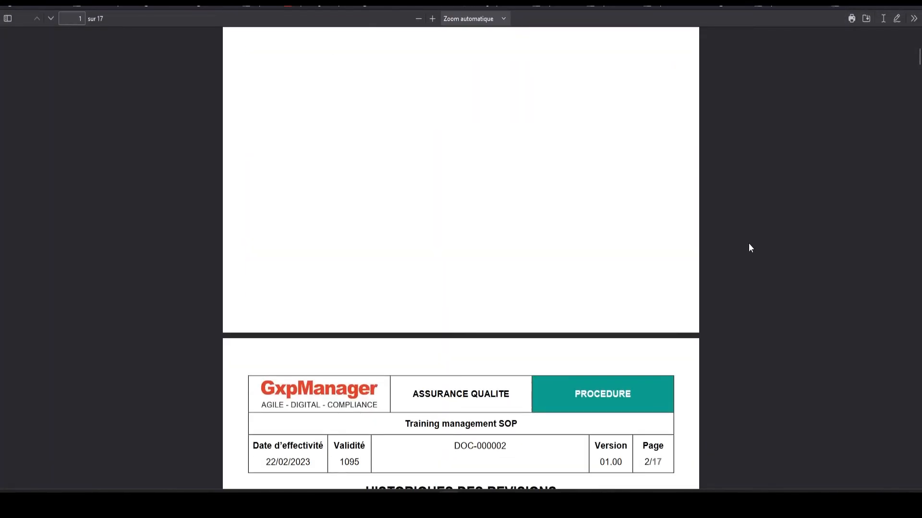
pyautogui.scroll(-20, 753, 243)
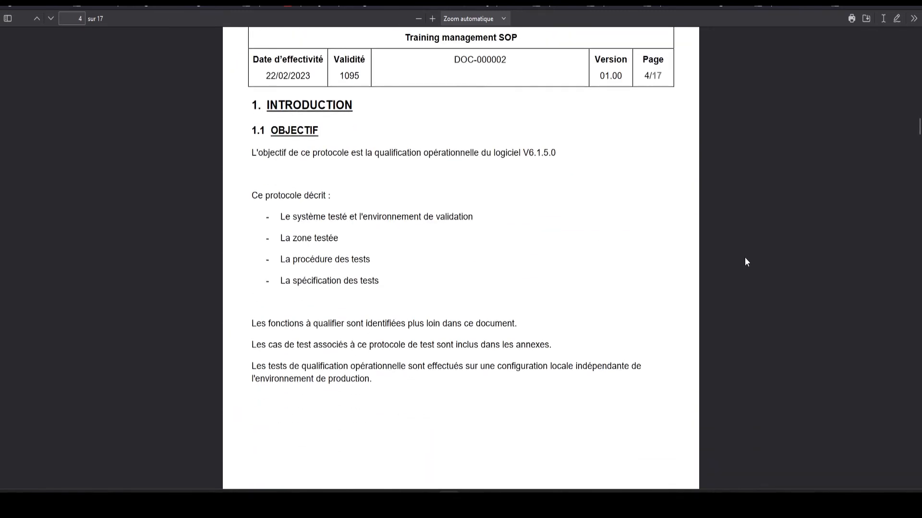
pyautogui.scroll(-20, 695, 251)
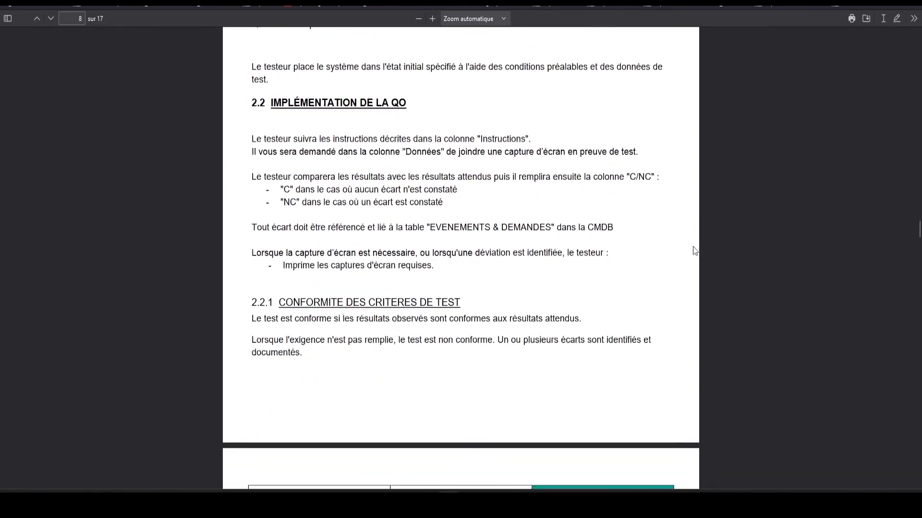
pyautogui.scroll(-20, 702, 245)
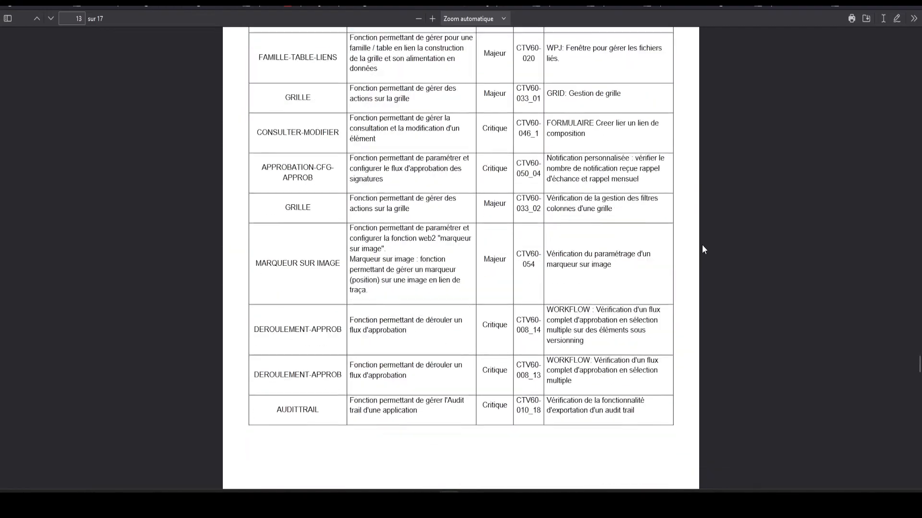
pyautogui.scroll(-10, 702, 249)
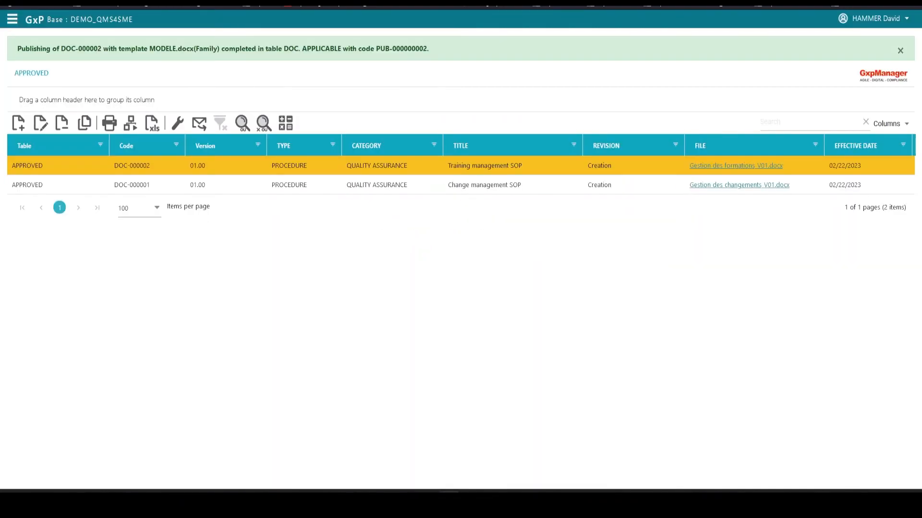
# - Open the Training management SOP record from the applicable published documents in the quality management system
pyautogui.click(12, 19)
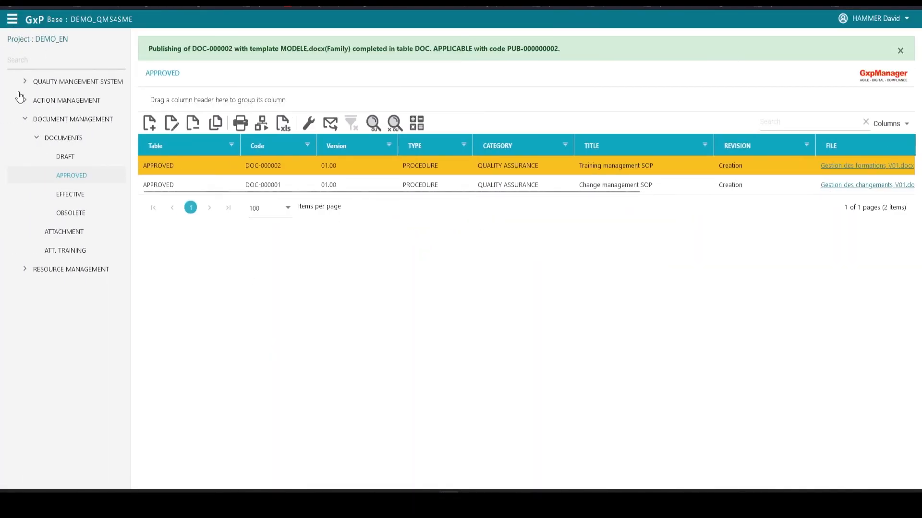
pyautogui.click(36, 137)
pyautogui.click(24, 81)
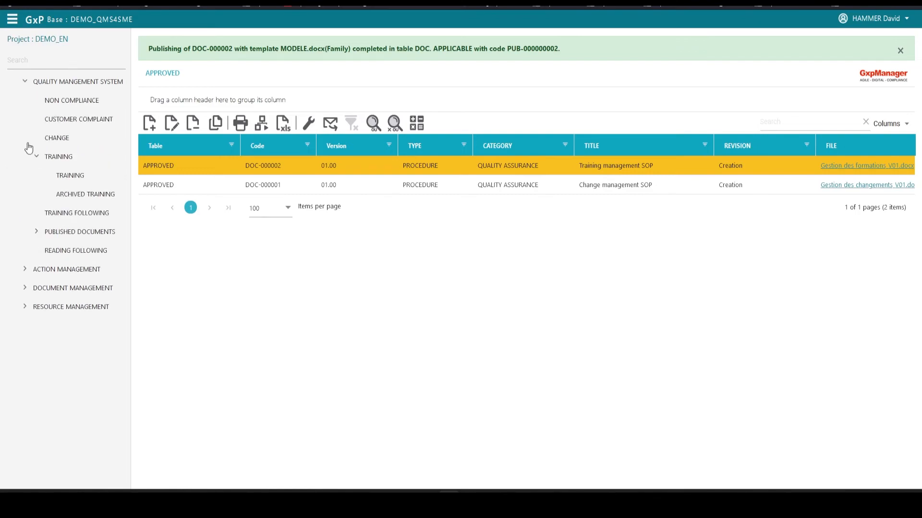
pyautogui.click(37, 232)
pyautogui.click(85, 256)
pyautogui.doubleClick(336, 132)
# - Examine the published DOC-000002.pdf and the staff members linked to the record
pyautogui.click(383, 164)
pyautogui.scroll(-15, 525, 251)
pyautogui.click(828, 39)
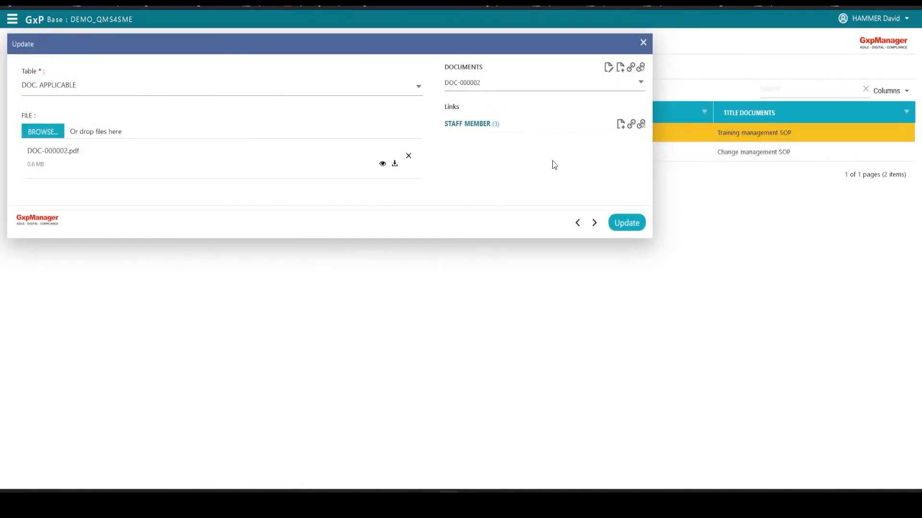
pyautogui.click(481, 126)
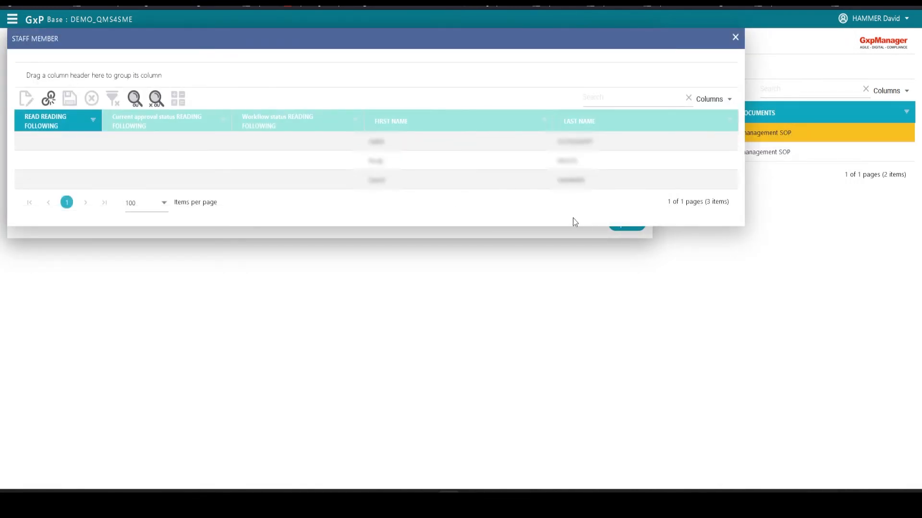
pyautogui.click(734, 37)
pyautogui.click(645, 42)
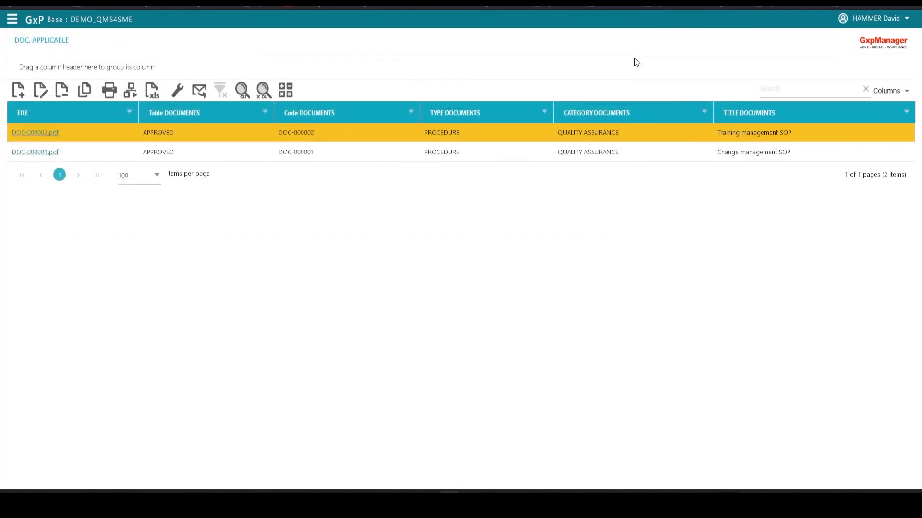
# - Select the DOC-000002 entry in Reading Following and view the document distribution e-mail in Outlook
pyautogui.click(12, 19)
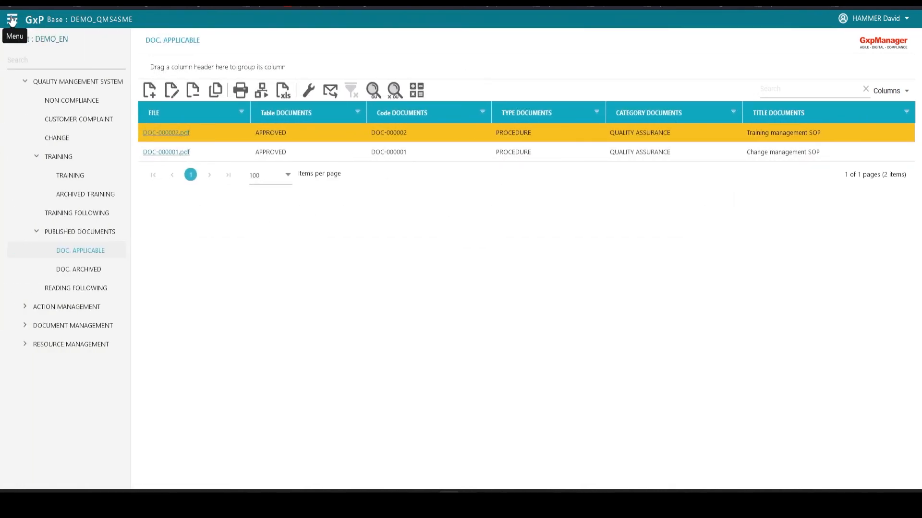
pyautogui.click(101, 289)
pyautogui.click(201, 130)
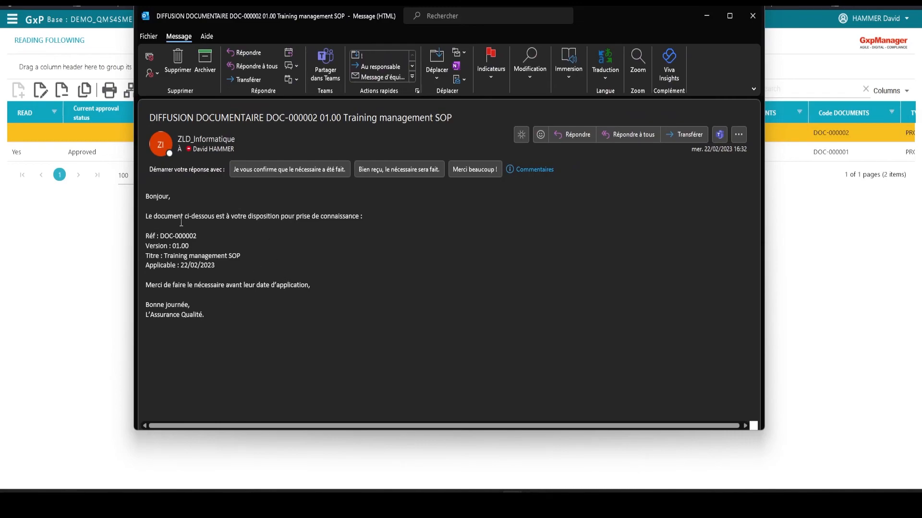
pyautogui.click(753, 16)
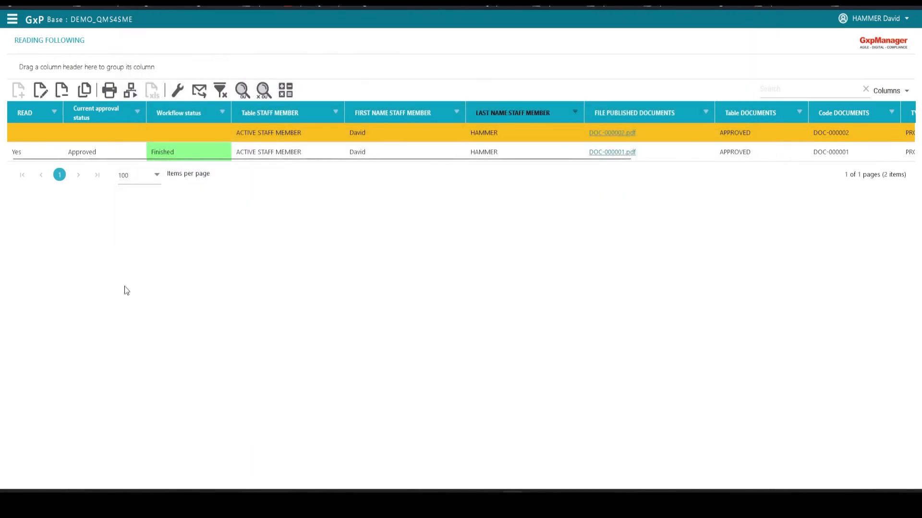
# - Set Read to Yes for the DOC-000002 reading entry, then validate it and start its workflow
pyautogui.click(43, 96)
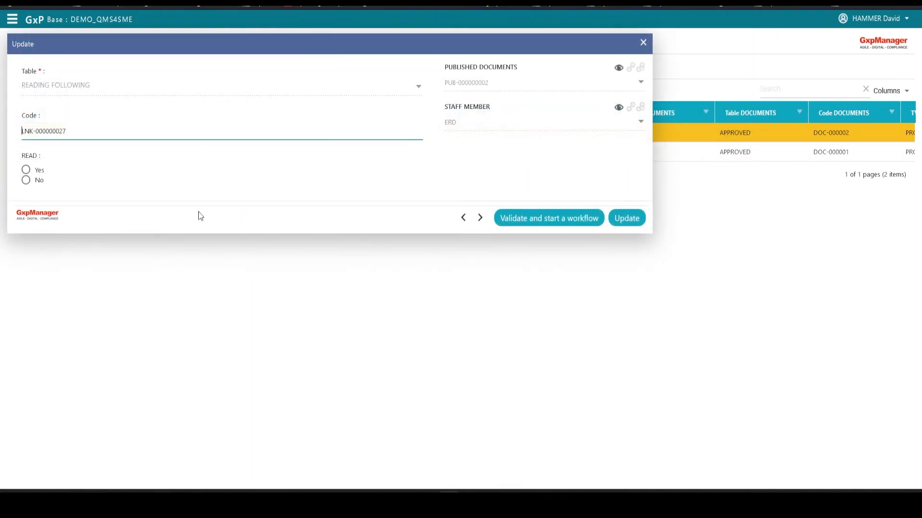
pyautogui.click(26, 170)
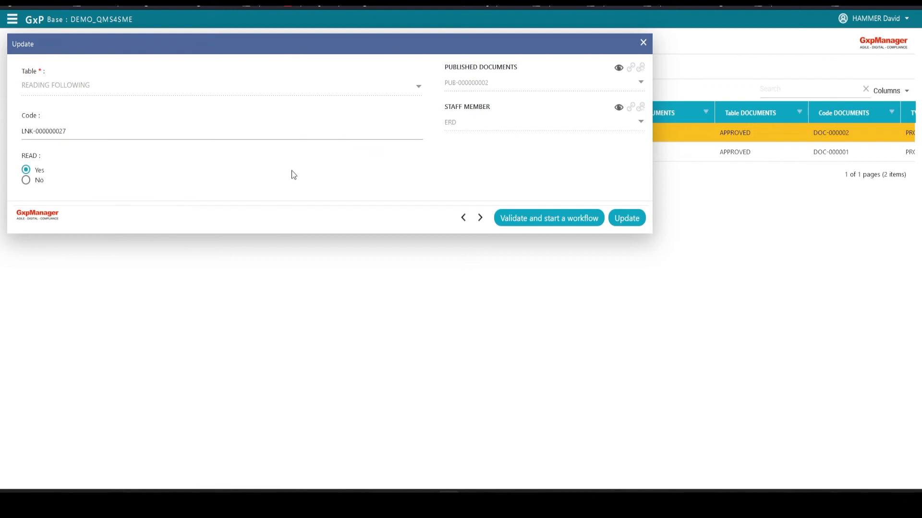
pyautogui.click(586, 224)
pyautogui.click(625, 275)
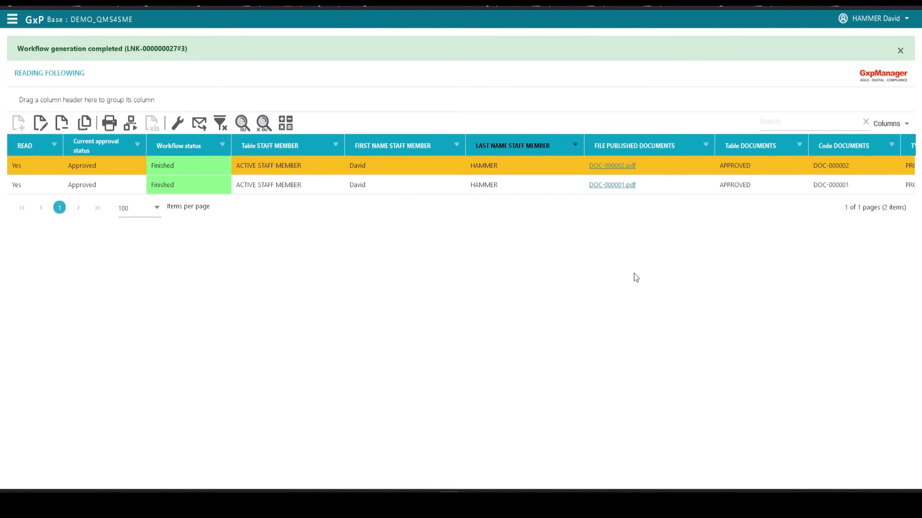